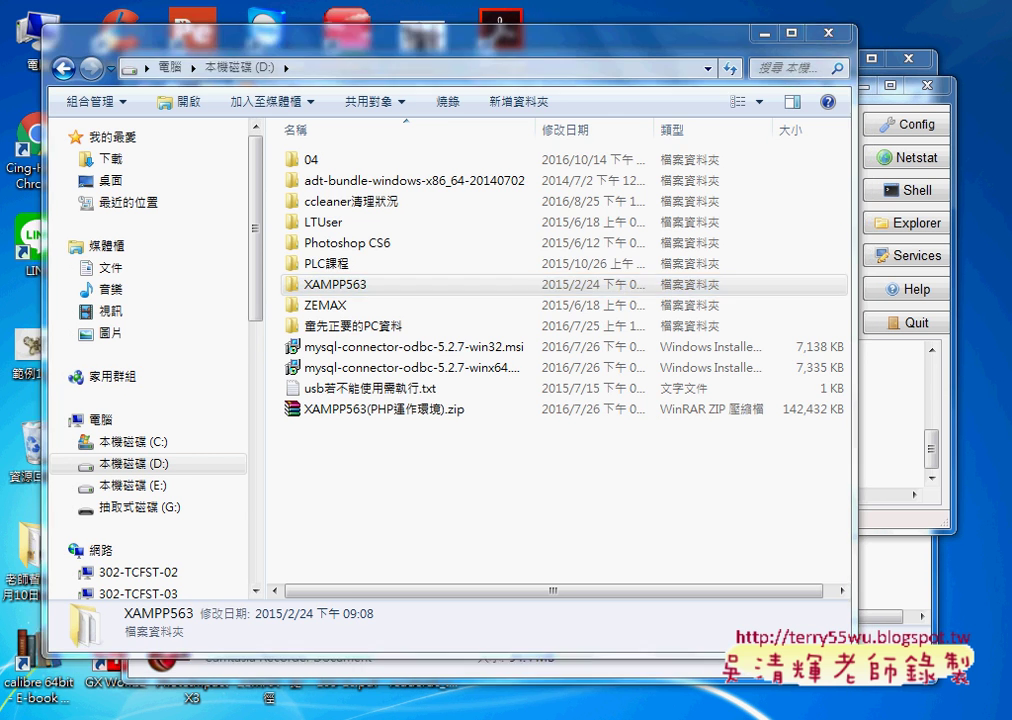
Step: Open phpMyAdmin from the MySQL row's Admin button in the XAMPP Control Panel
{"action": "key", "text": "alt+Tab"}
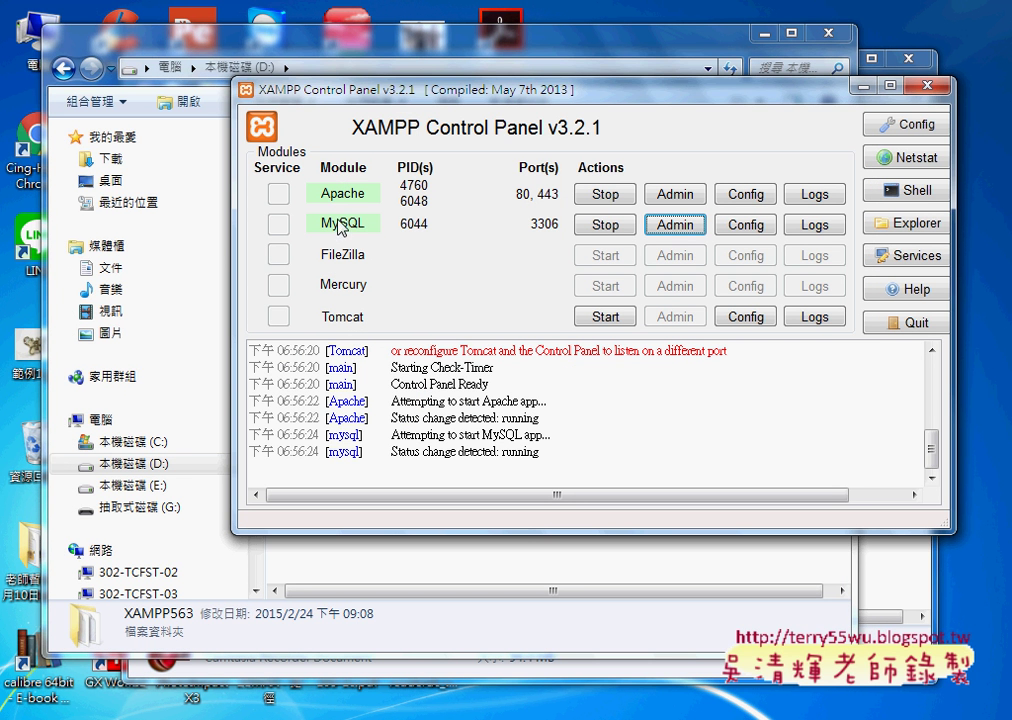
{"action": "left_click", "coordinate": [675, 225]}
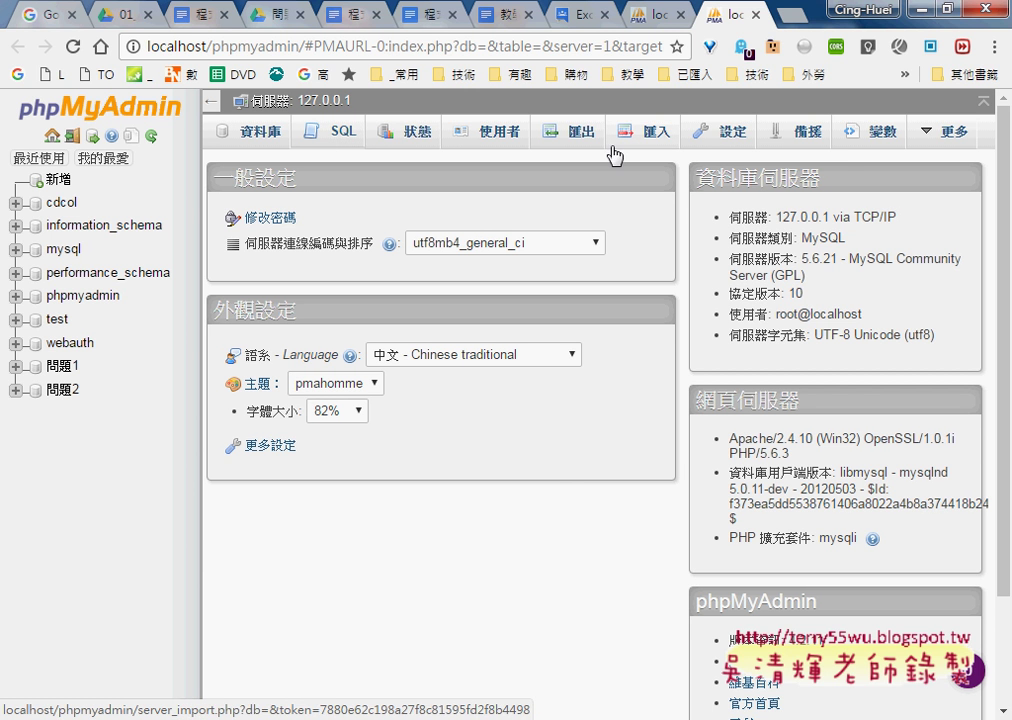
Step: Show phpMyAdmin's 資料庫 page listing the server's 9 databases
{"action": "mouse_move", "coordinate": [941, 148]}
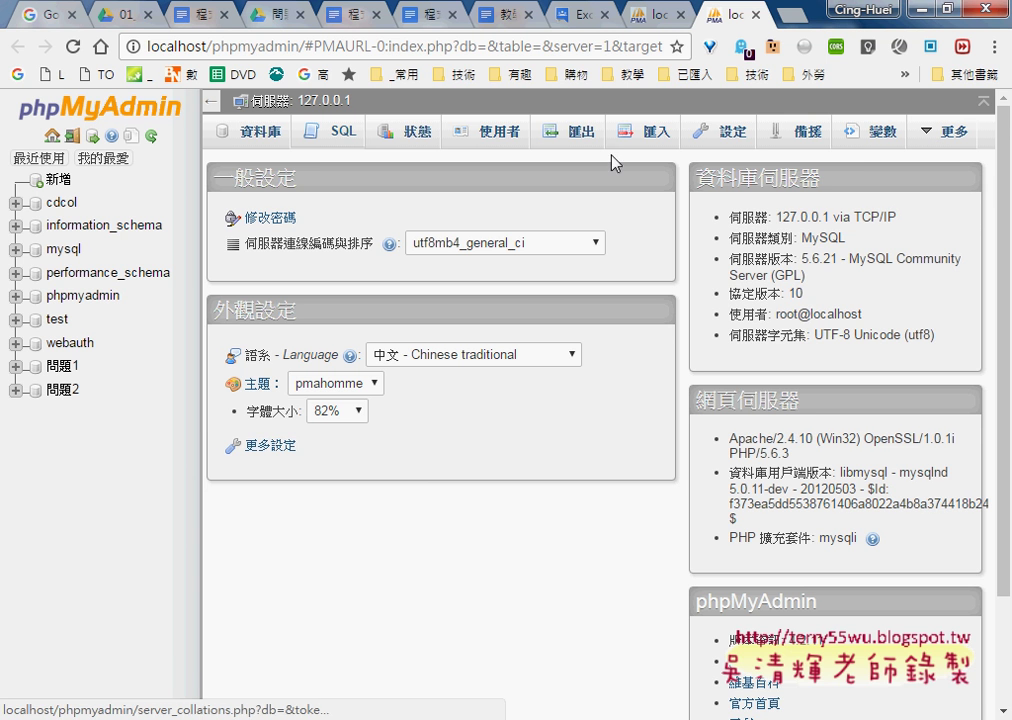
{"action": "left_click", "coordinate": [238, 140]}
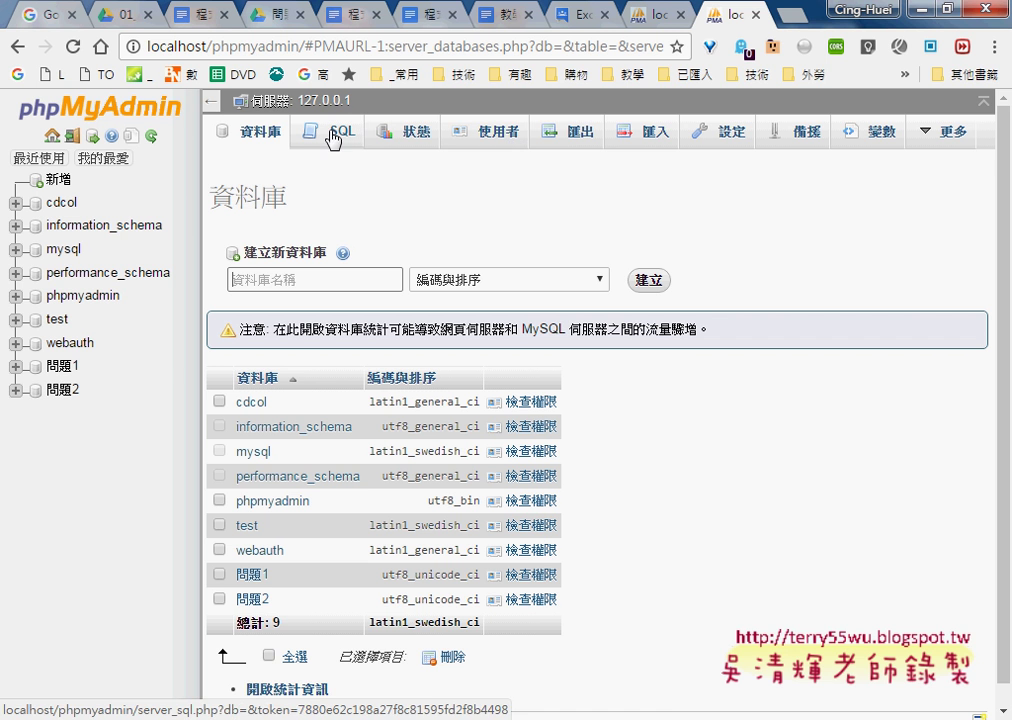
Step: Open the 問題2 database and expand its 問題2 table to list the columns
{"action": "left_click", "coordinate": [62, 390]}
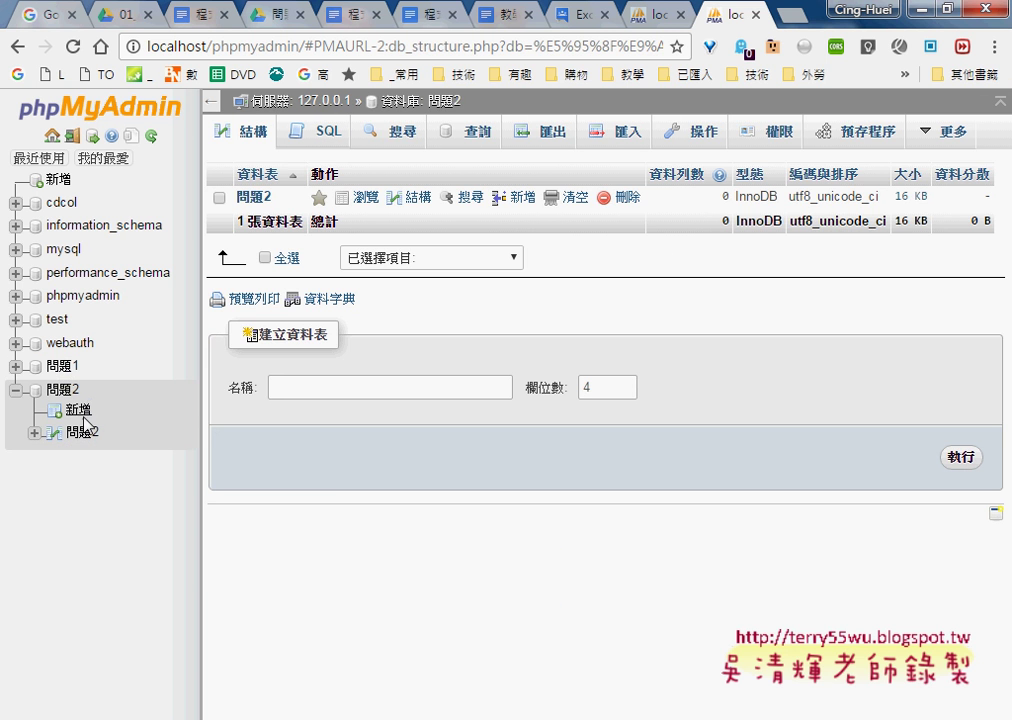
{"action": "left_click", "coordinate": [34, 433]}
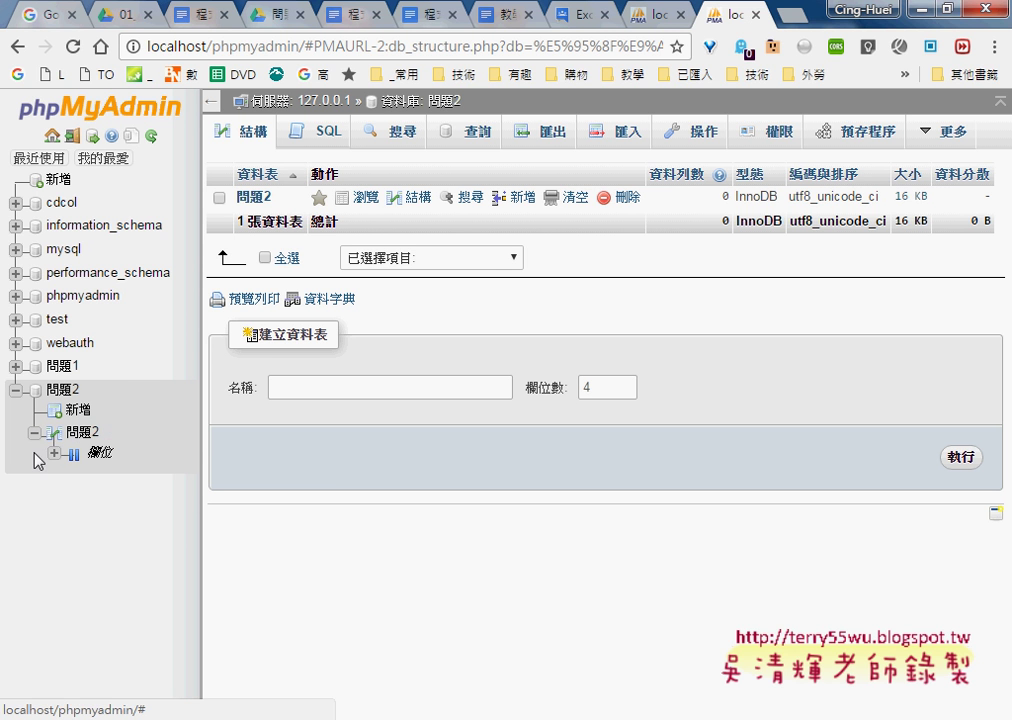
{"action": "left_click", "coordinate": [54, 454]}
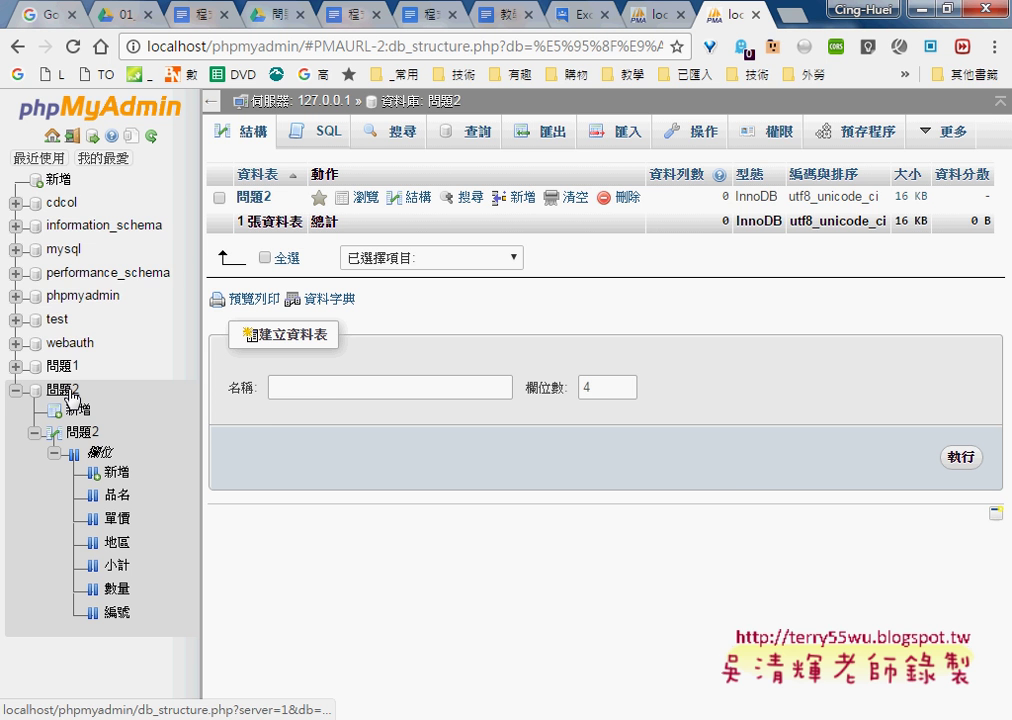
Step: From the database list, view the 問題2 編號 column structure, then minimize the browser
{"action": "left_click", "coordinate": [47, 108]}
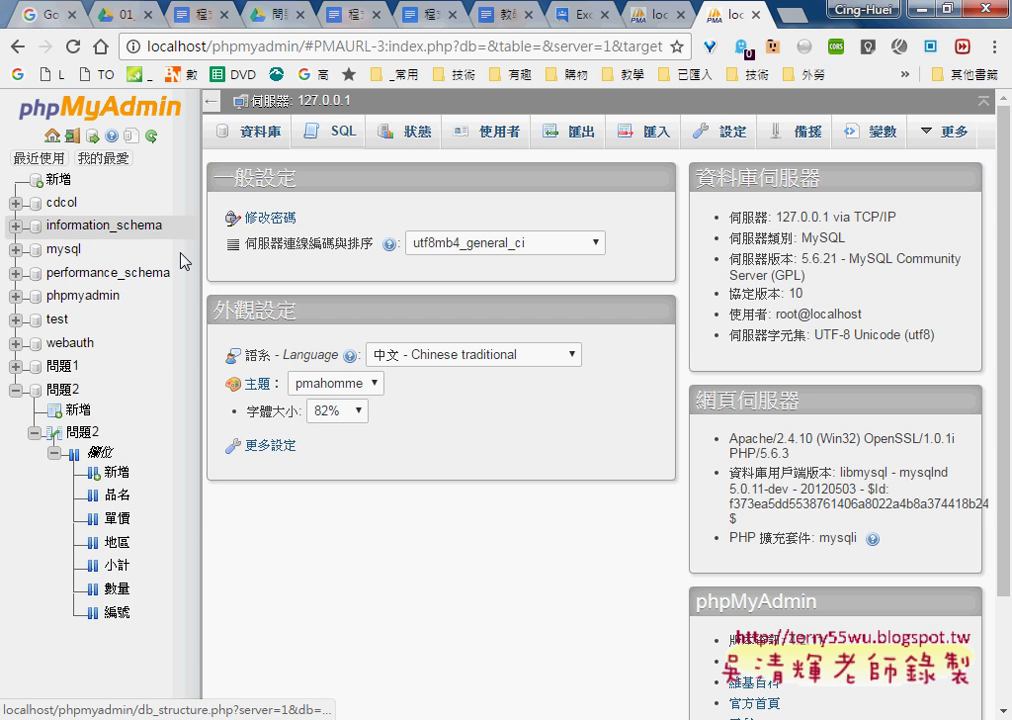
{"action": "left_click", "coordinate": [276, 138]}
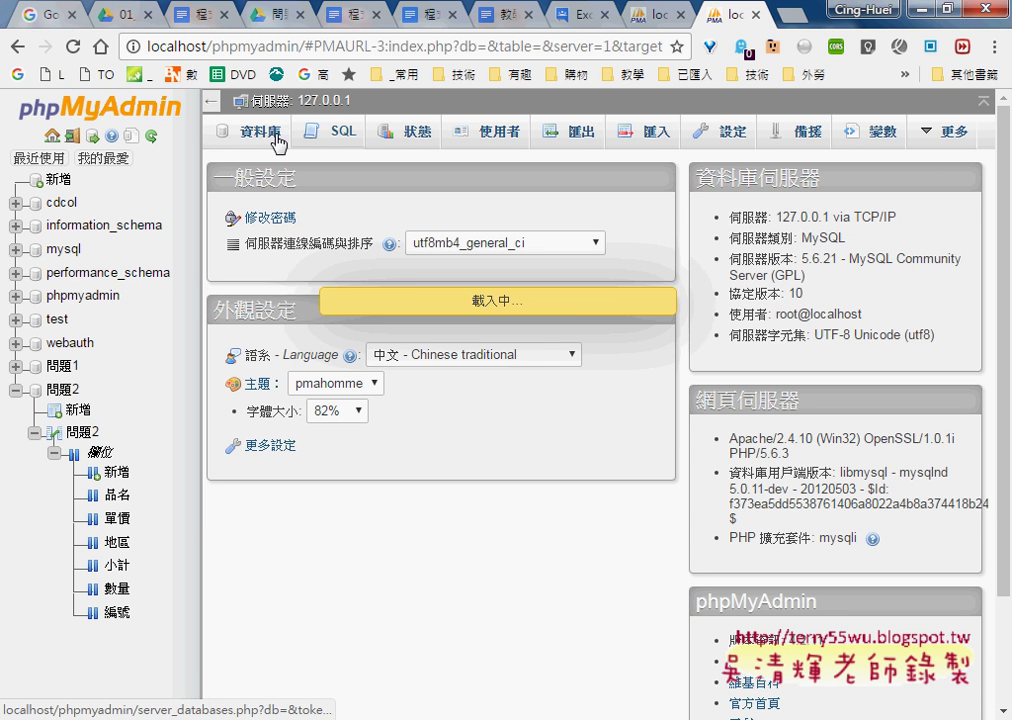
{"action": "left_click", "coordinate": [220, 599]}
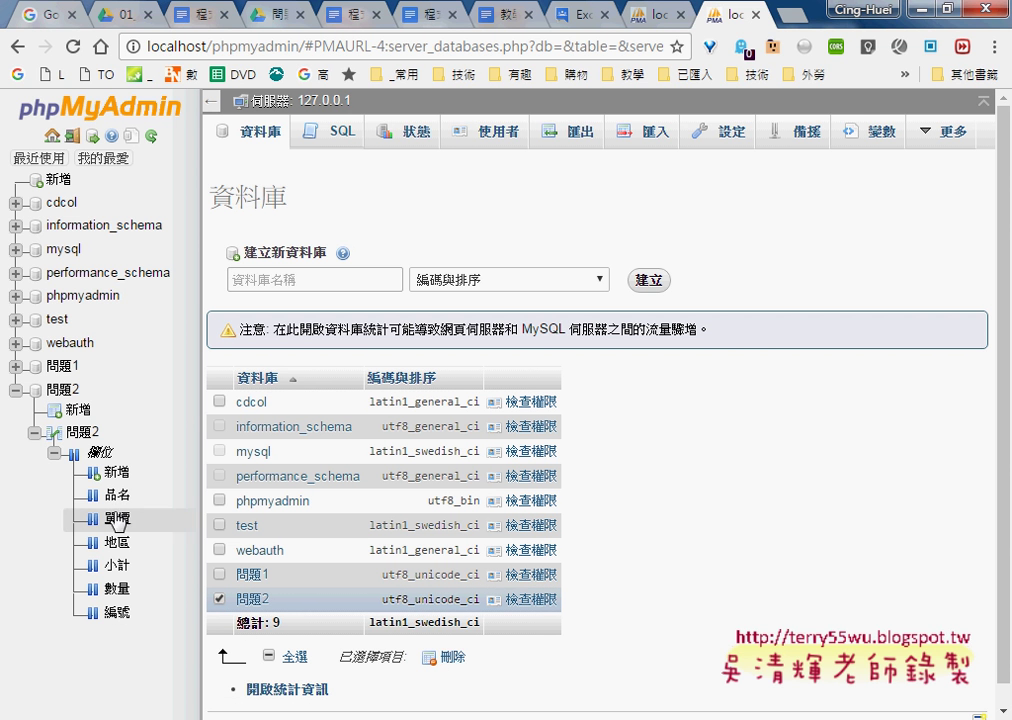
{"action": "left_click", "coordinate": [118, 613]}
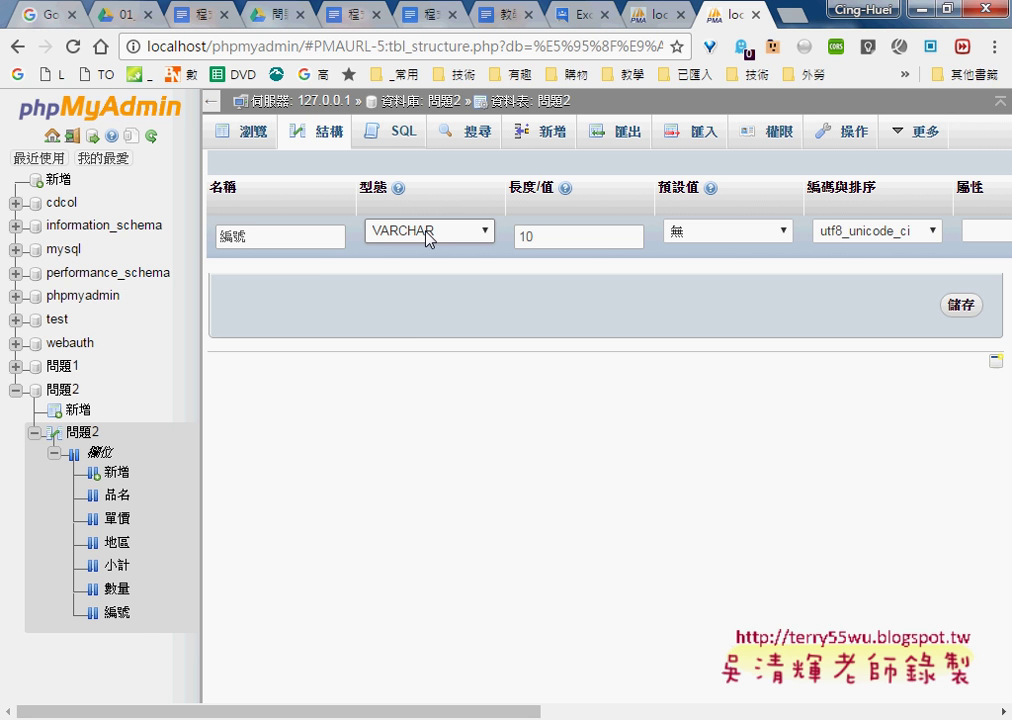
{"action": "left_click", "coordinate": [920, 8]}
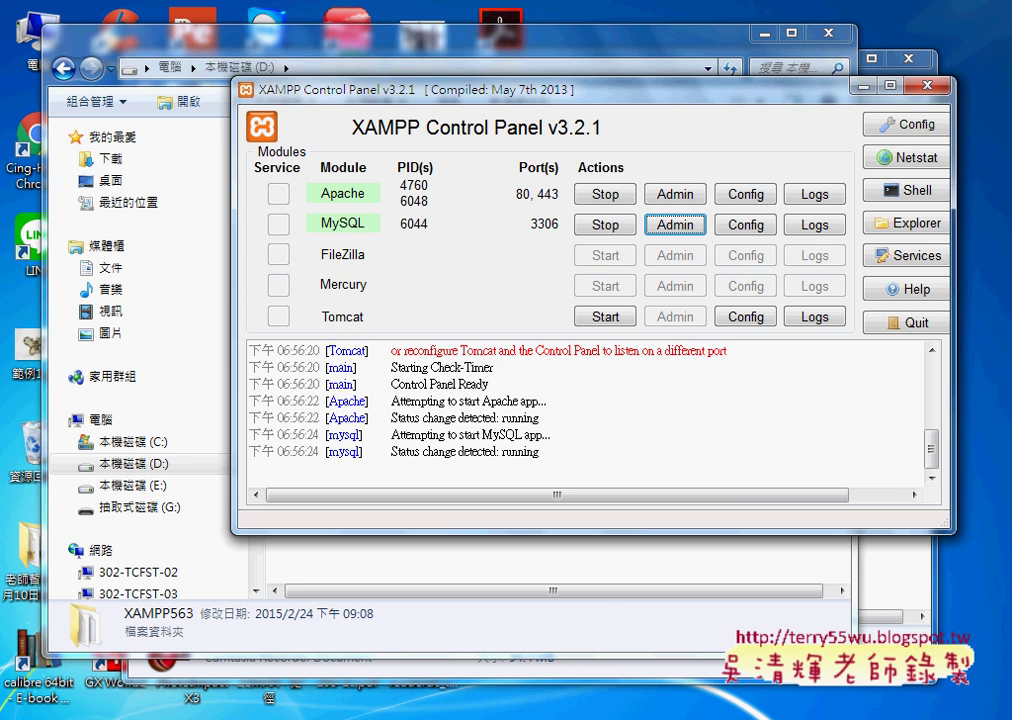
Step: Bring the 問題02.xlsm workbook with its 原始資料 sheet to the front
{"action": "mouse_move", "coordinate": [553, 700]}
{"action": "left_click", "coordinate": [445, 645]}
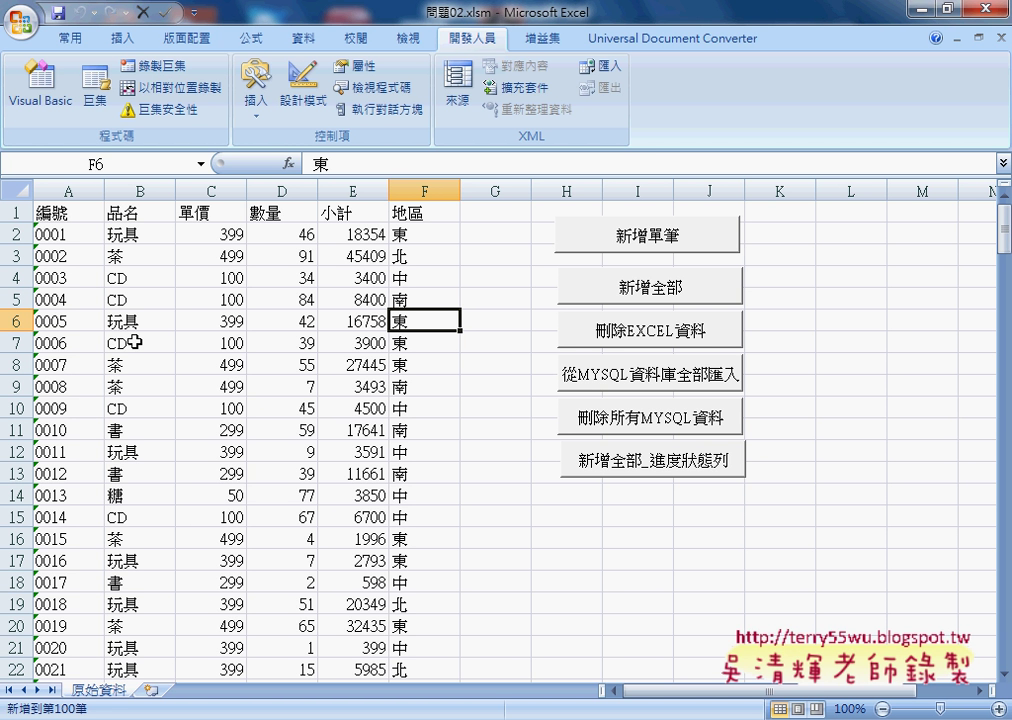
Step: Switch to the XAMPP Control Panel in front of the Excel workbook
{"action": "left_click", "coordinate": [420, 715]}
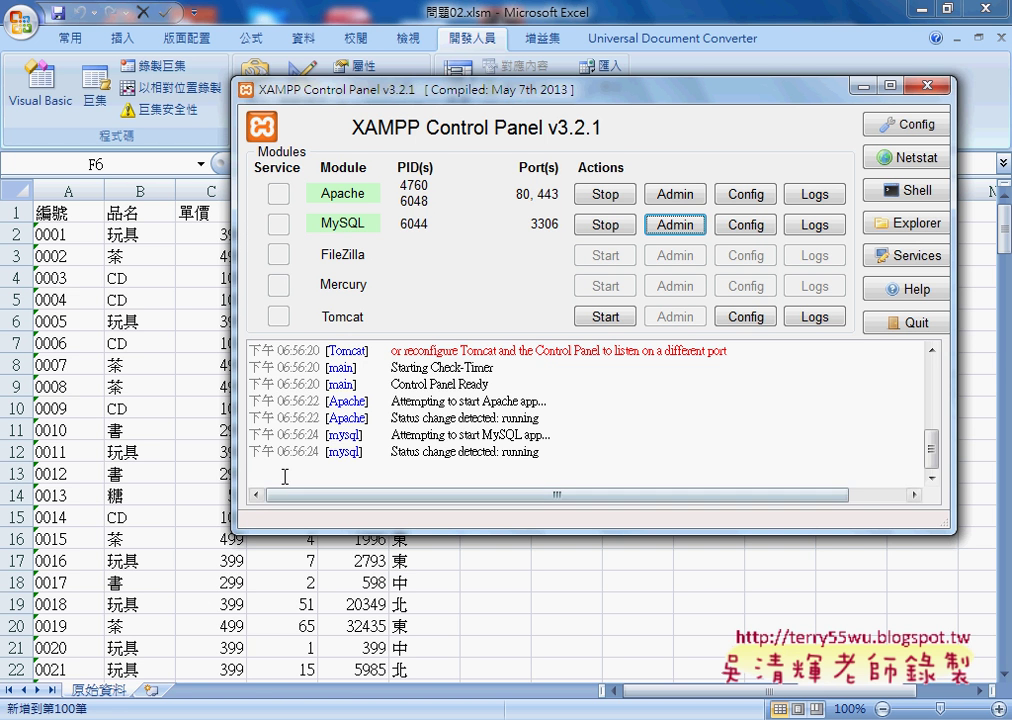
Step: Back in Excel, run 新增全部 to upload all rows to MySQL and dismiss the success message
{"action": "key", "text": "alt+Tab"}
{"action": "left_click", "coordinate": [608, 291]}
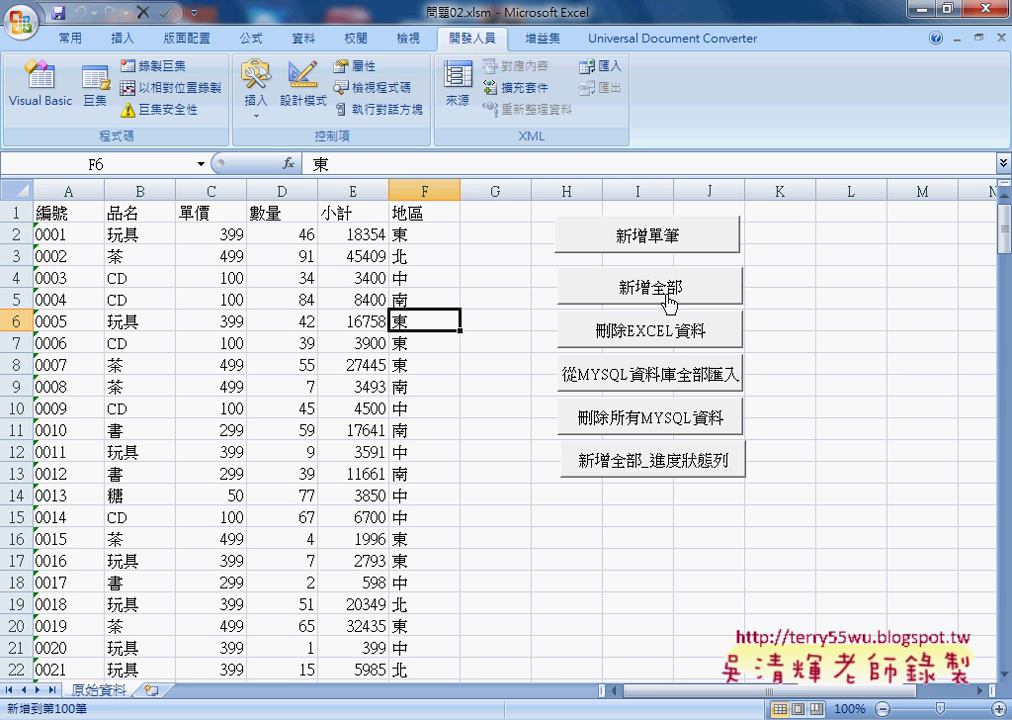
{"action": "left_click", "coordinate": [645, 293]}
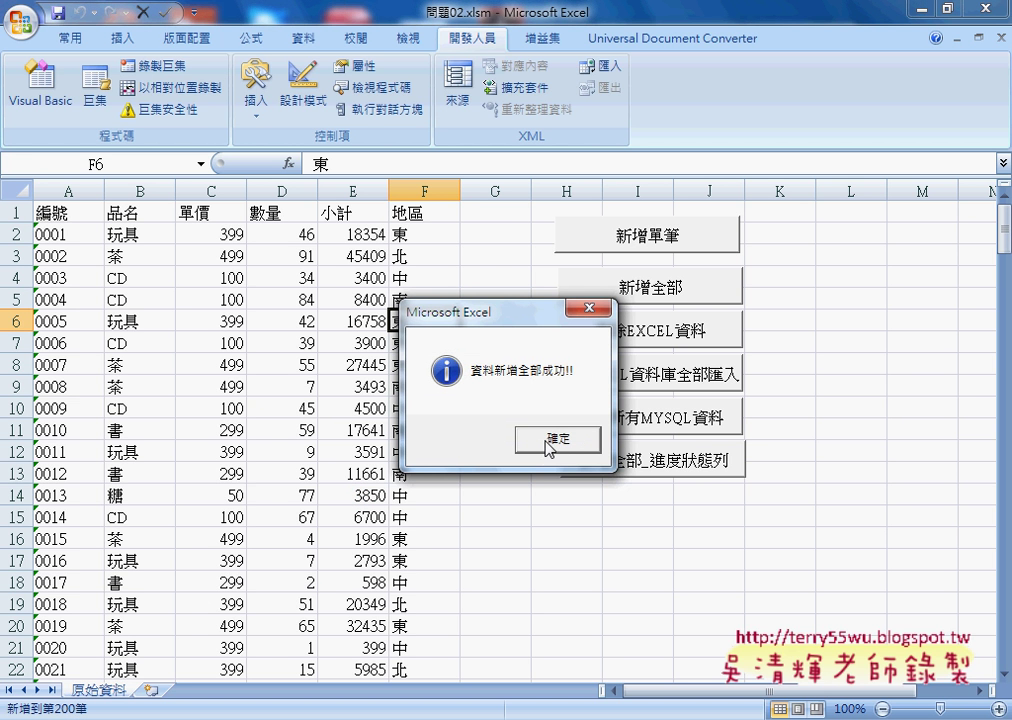
{"action": "left_click", "coordinate": [548, 441]}
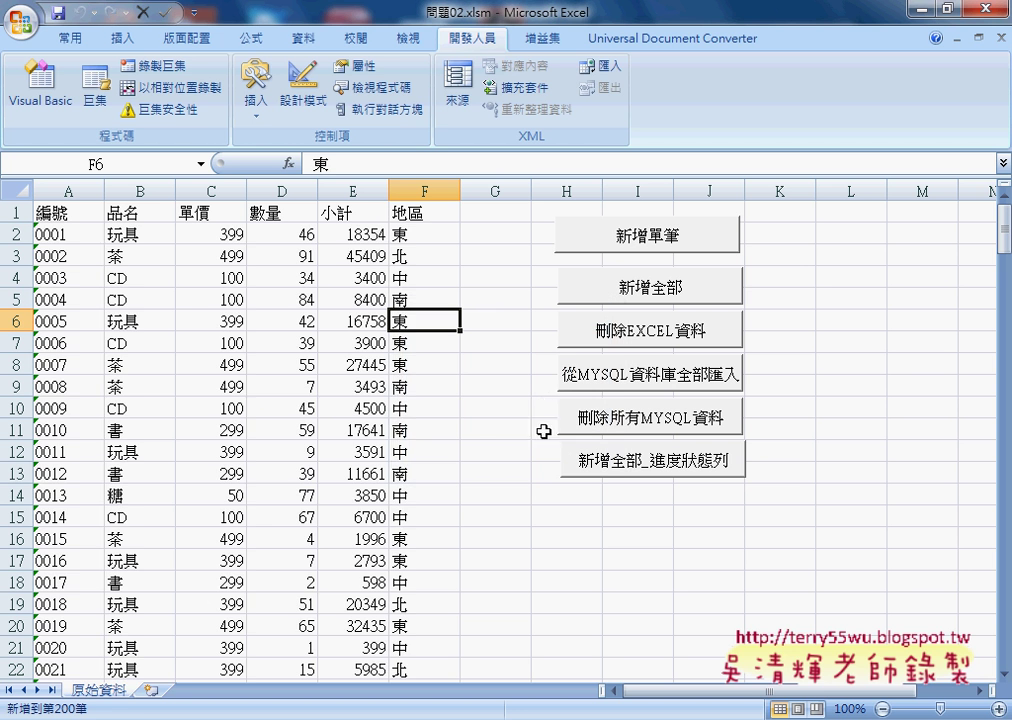
Step: Clear the sheet with 刪除EXCEL資料, then reload all rows via 從MYSQL資料庫全部匯入
{"action": "left_click", "coordinate": [630, 343]}
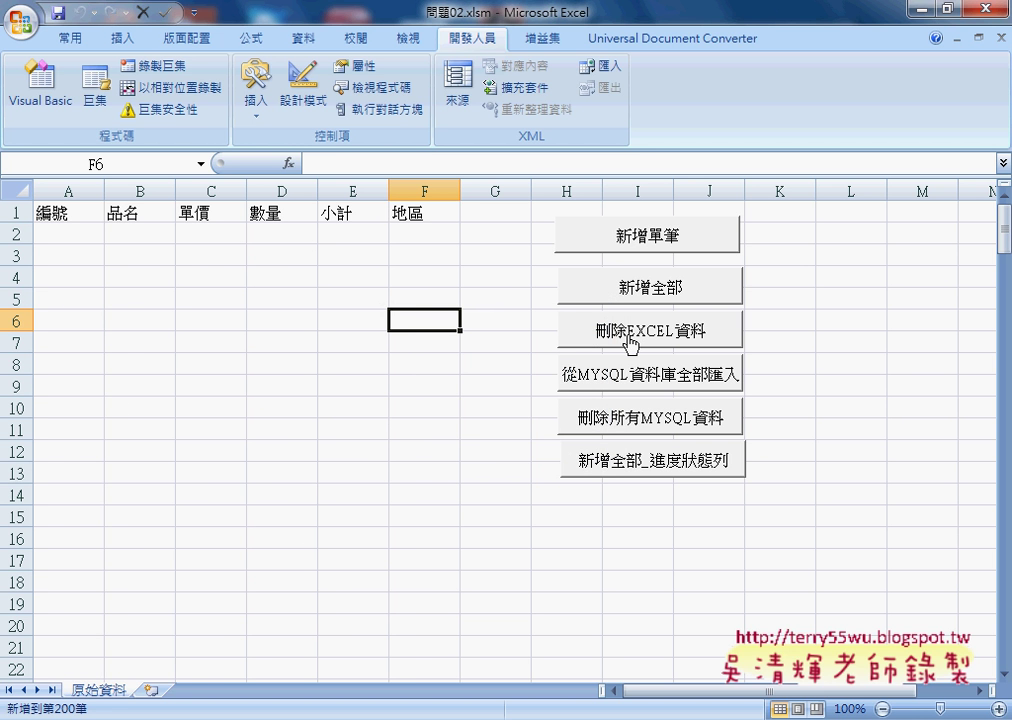
{"action": "left_click", "coordinate": [632, 387]}
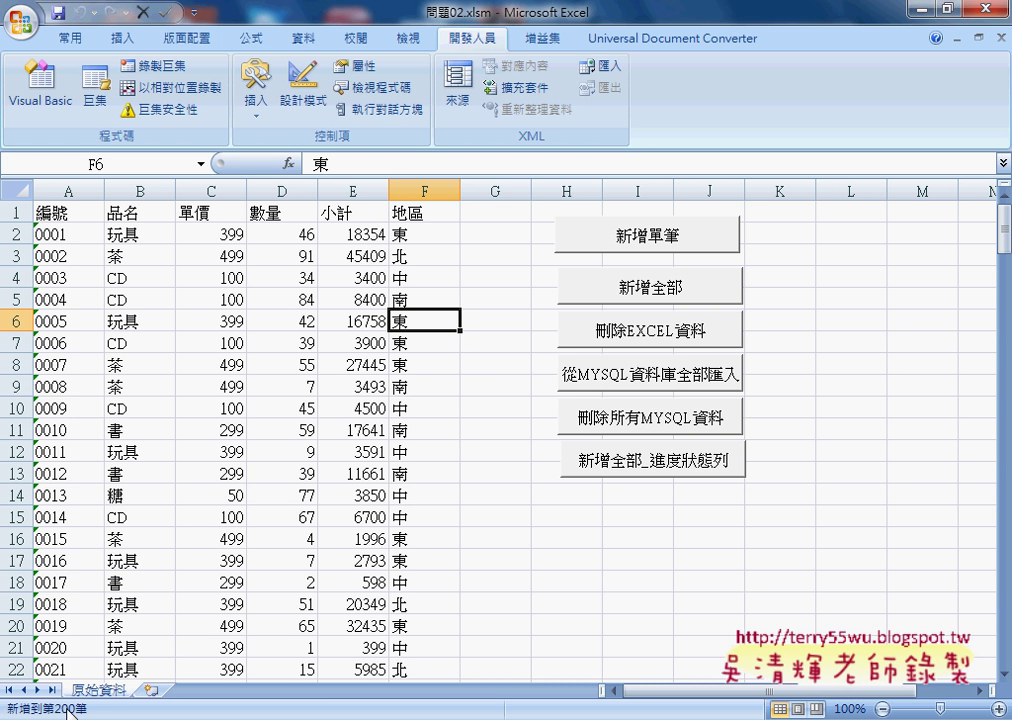
Step: Run 新增全部 again and close the 資料新增全部成功!! message
{"action": "left_click", "coordinate": [600, 287]}
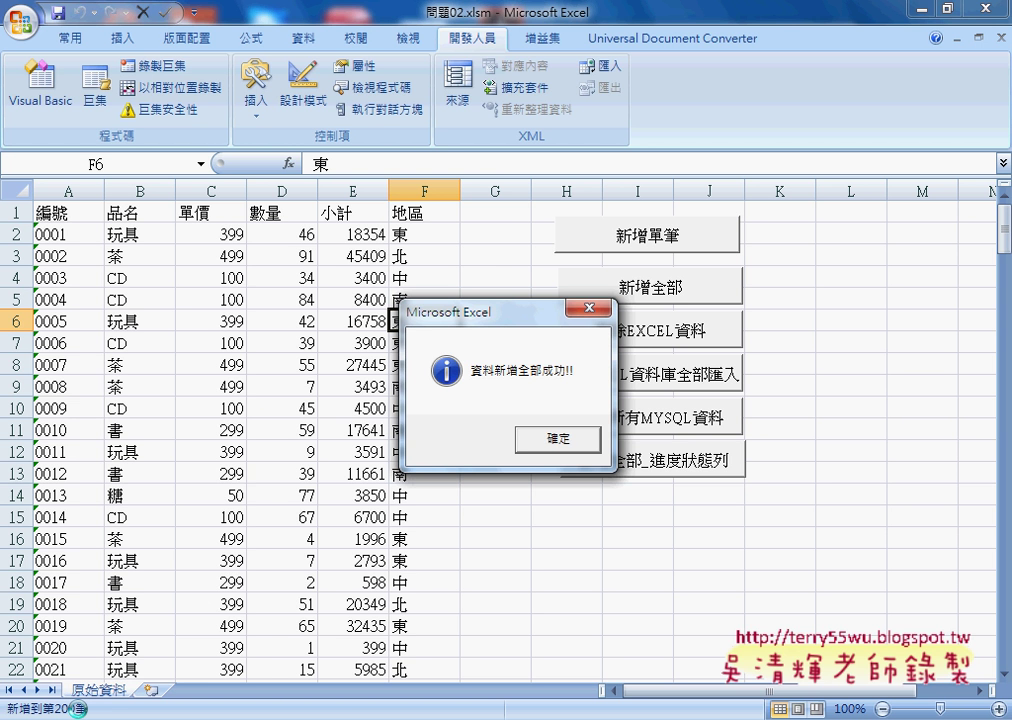
{"action": "left_click", "coordinate": [552, 437]}
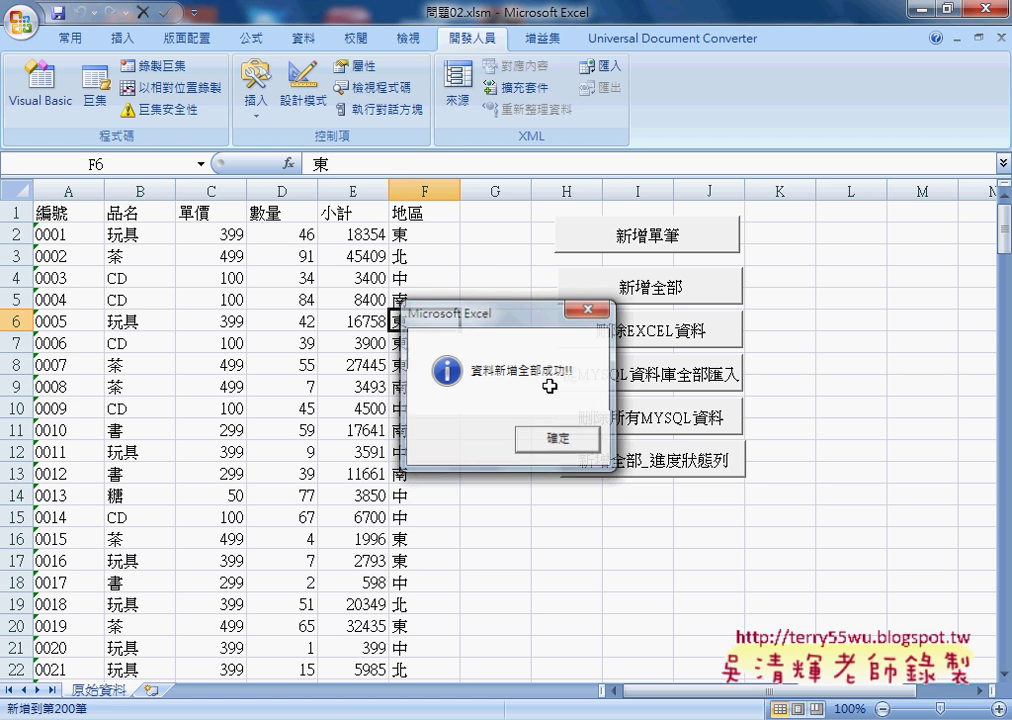
{"action": "left_click", "coordinate": [820, 218]}
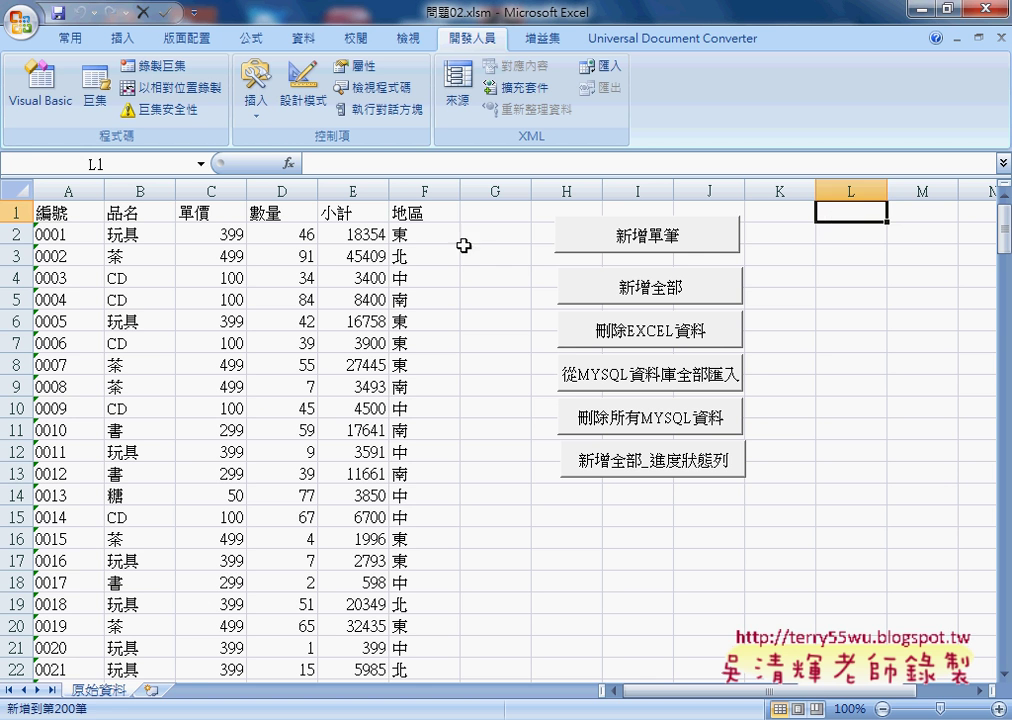
{"action": "left_click", "coordinate": [500, 245]}
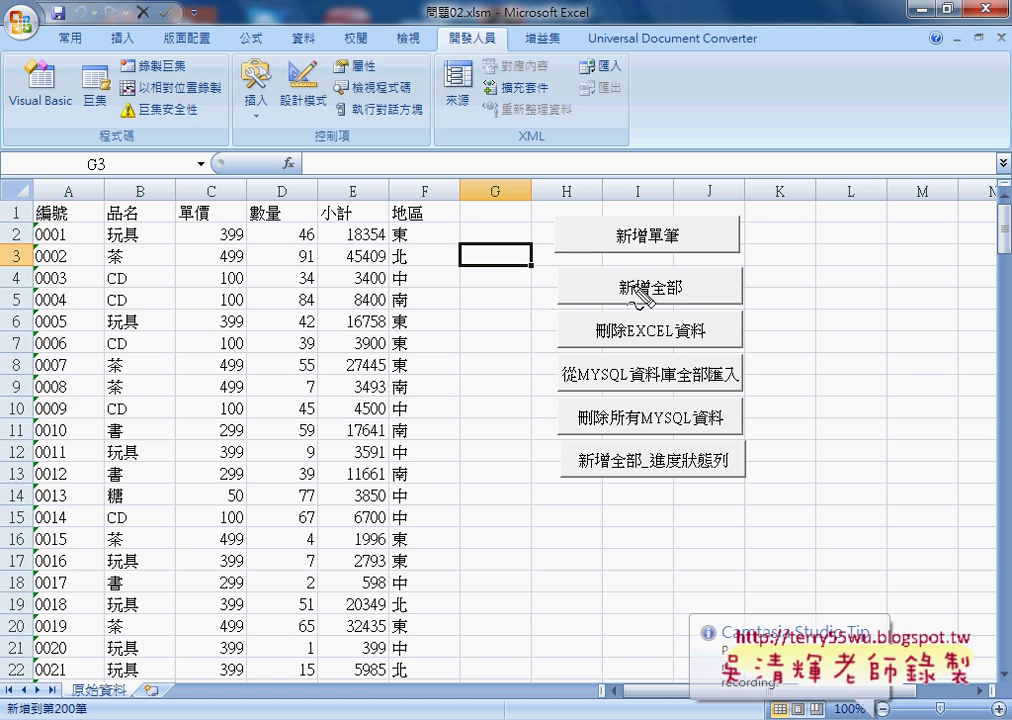
{"action": "mouse_move", "coordinate": [685, 300]}
{"action": "left_mouse_down"}
{"action": "mouse_move", "coordinate": [636, 290]}
{"action": "mouse_move", "coordinate": [577, 465]}
{"action": "left_mouse_up"}
{"action": "left_click_drag", "start_coordinate": [647, 476], "coordinate": [731, 474]}
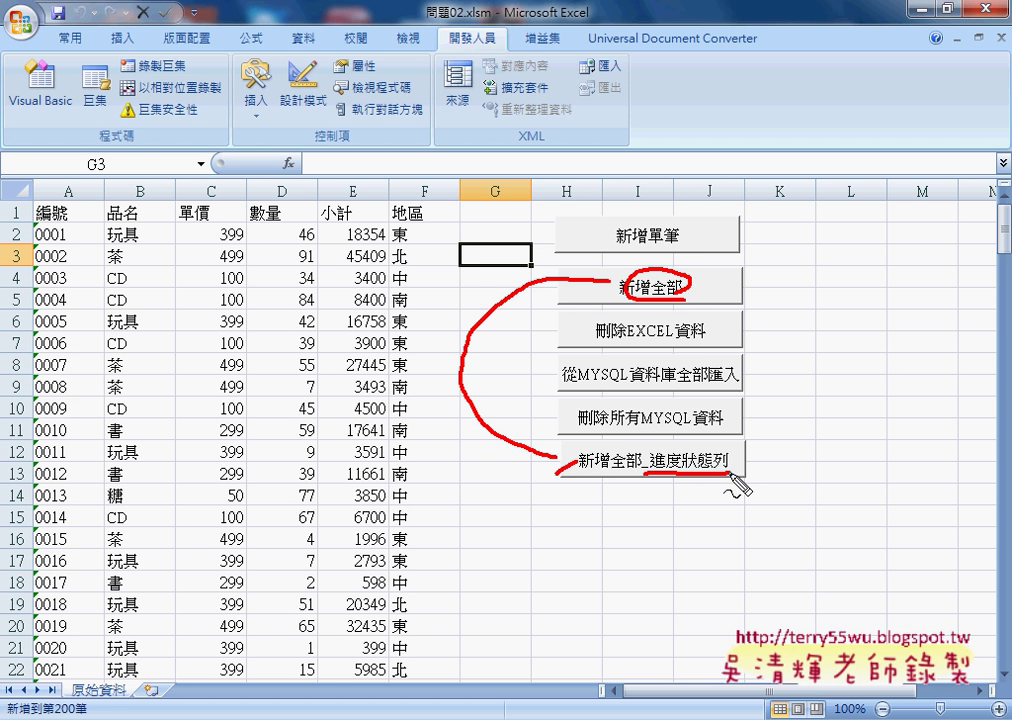
{"action": "key", "text": "Escape"}
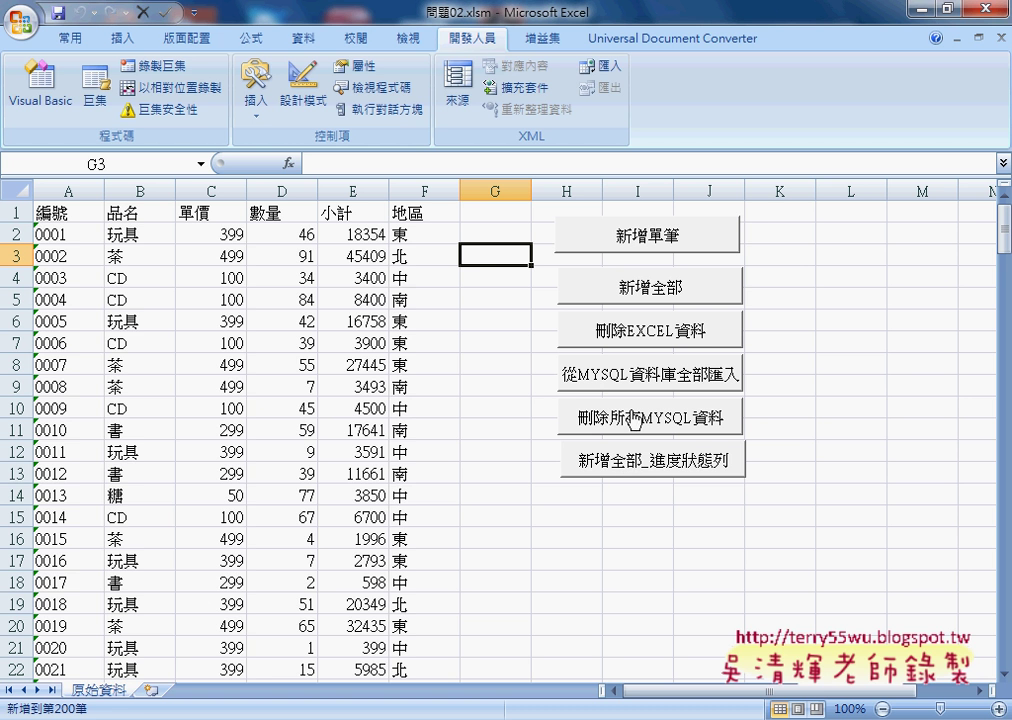
Step: Clear and re-import the data, then run 新增全部_進度狀態列 to show the red progress bar
{"action": "left_click", "coordinate": [640, 334]}
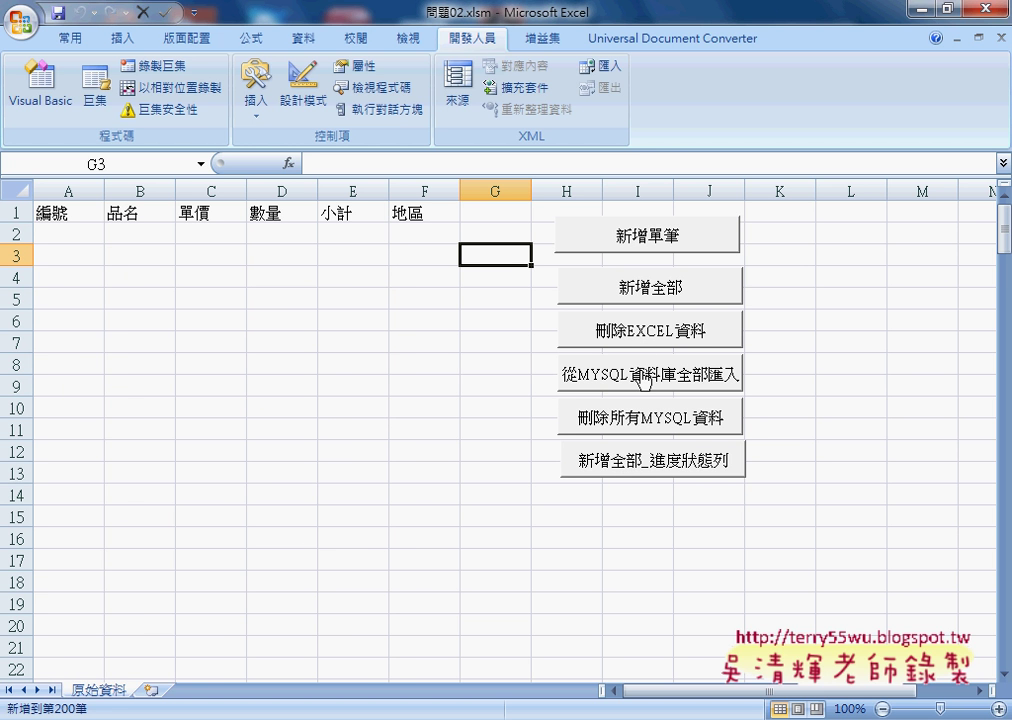
{"action": "left_click", "coordinate": [641, 373]}
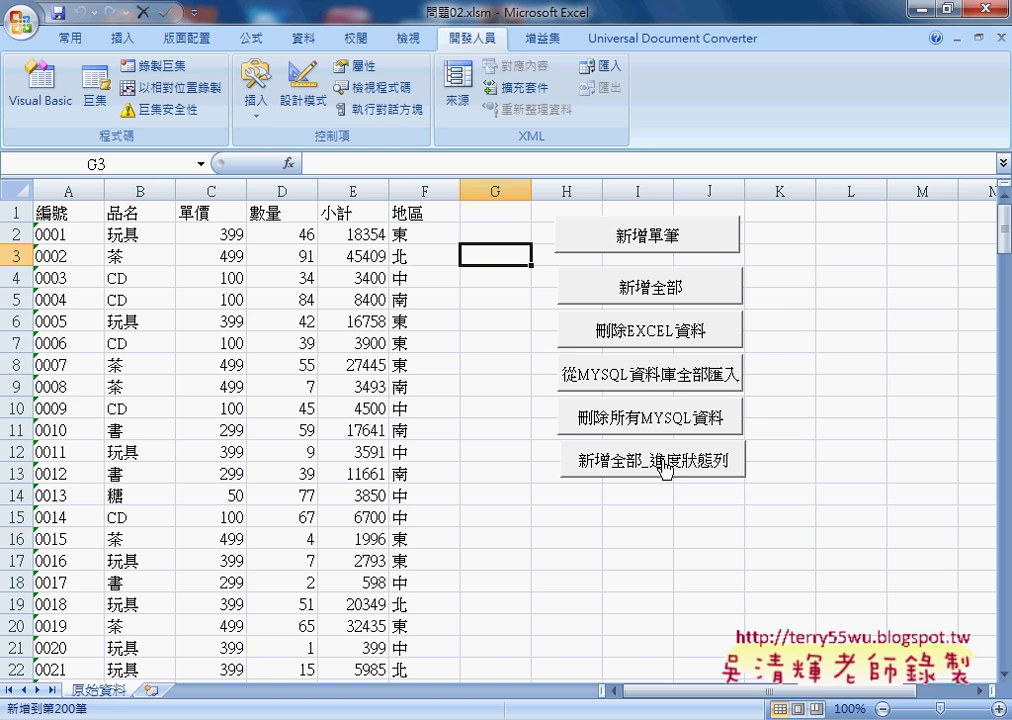
{"action": "left_click", "coordinate": [663, 467]}
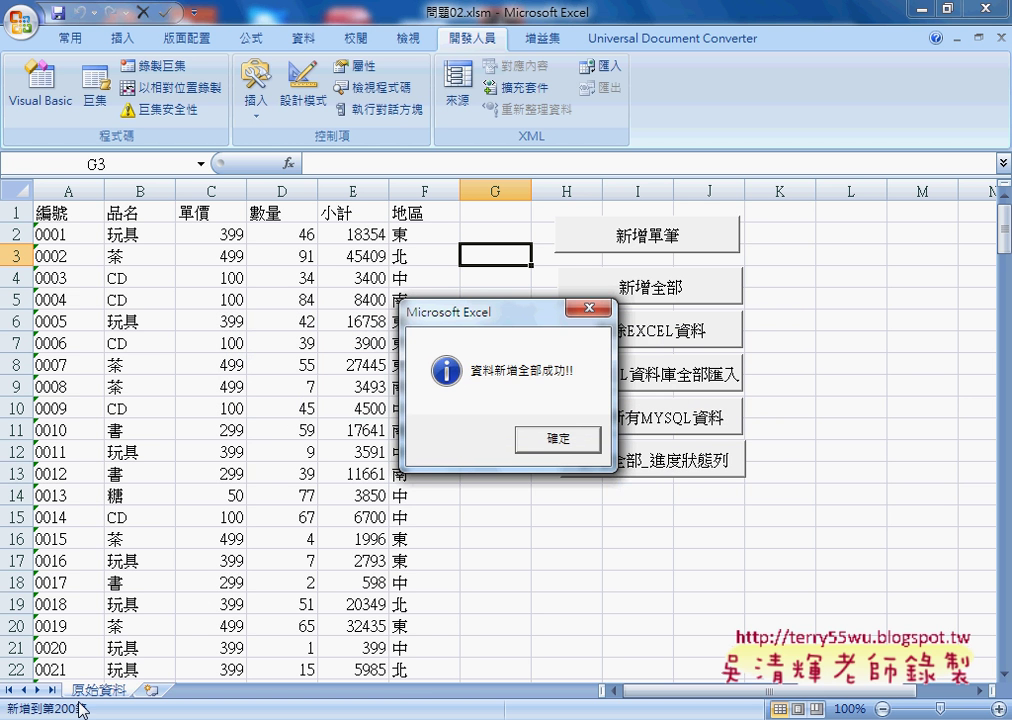
Step: Close the message, rerun 新增全部_進度狀態列 for all 200 rows, and dismiss its confirmation
{"action": "left_click", "coordinate": [557, 440]}
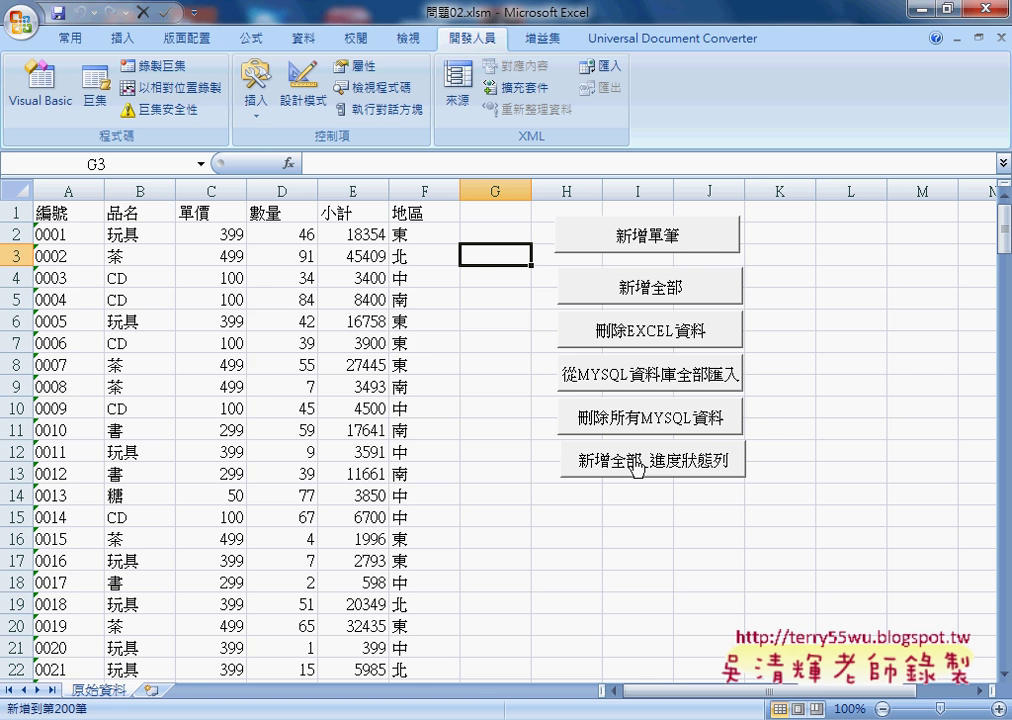
{"action": "left_click", "coordinate": [636, 462]}
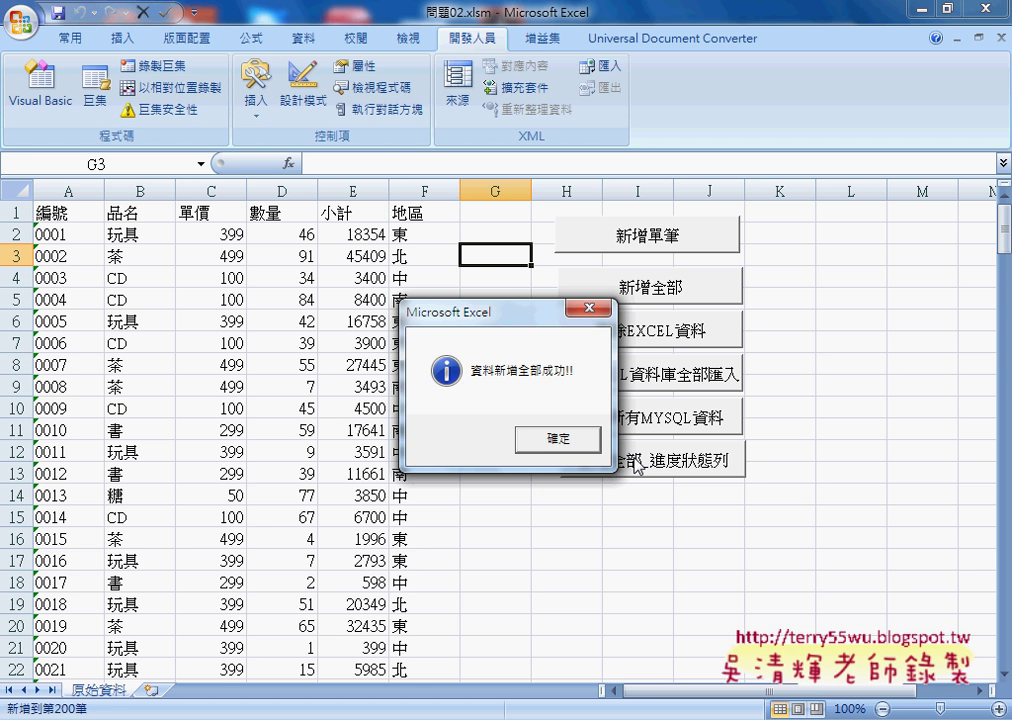
{"action": "left_click", "coordinate": [556, 440]}
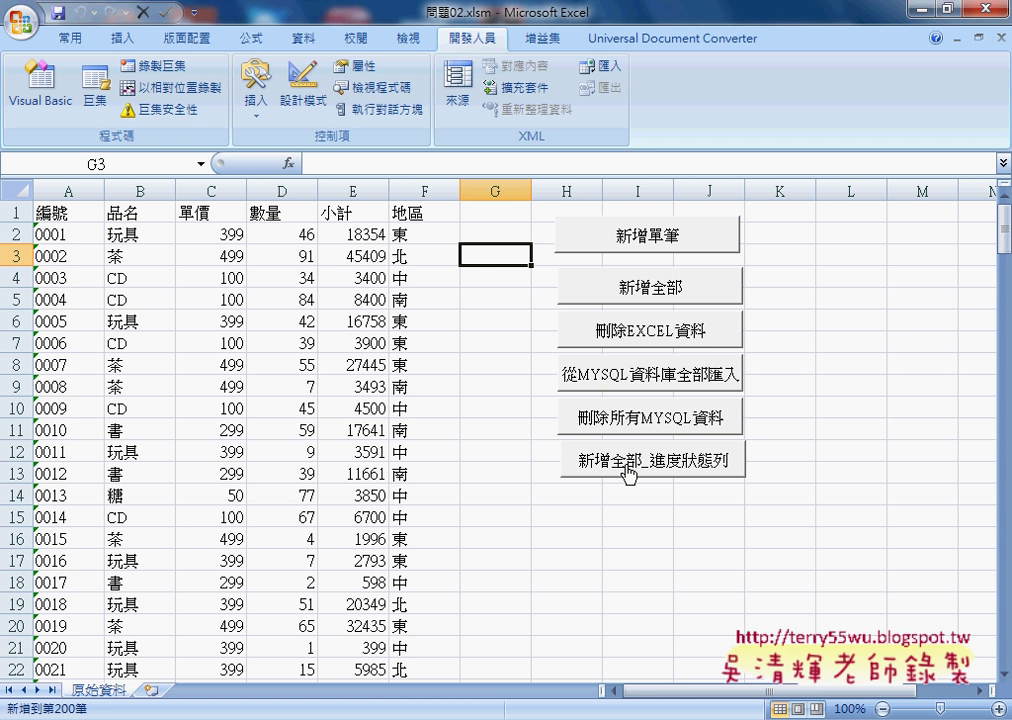
Step: Open the VBA code of the macro assigned to the 新增全部_進度狀態列 button
{"action": "right_click", "coordinate": [628, 468]}
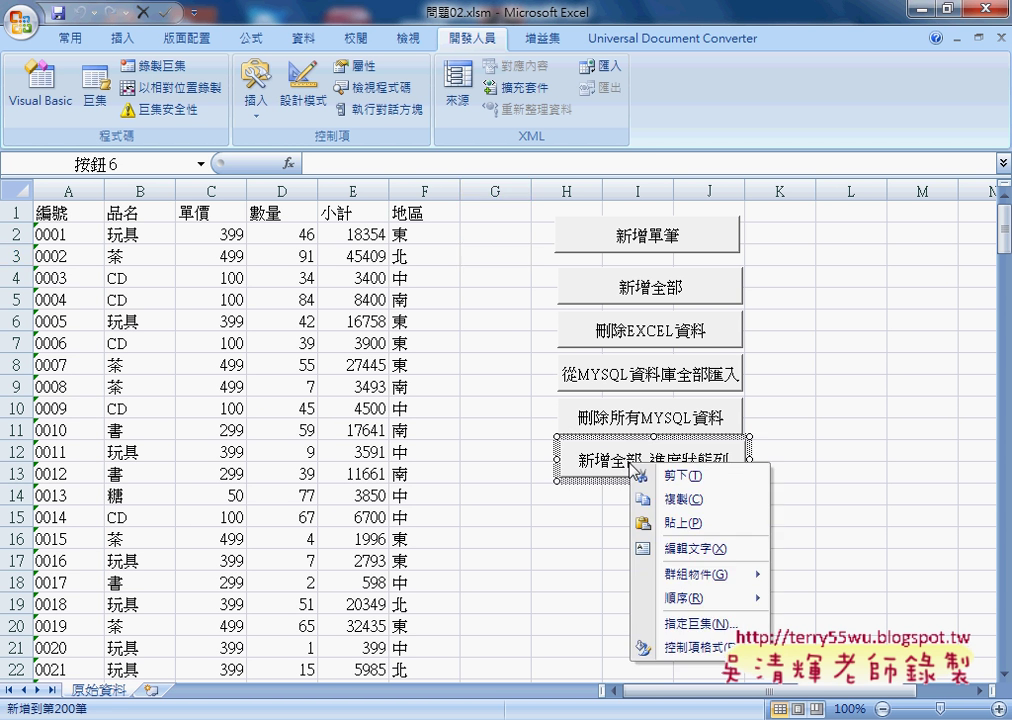
{"action": "left_click", "coordinate": [692, 624]}
{"action": "left_click_drag", "start_coordinate": [714, 401], "coordinate": [644, 315]}
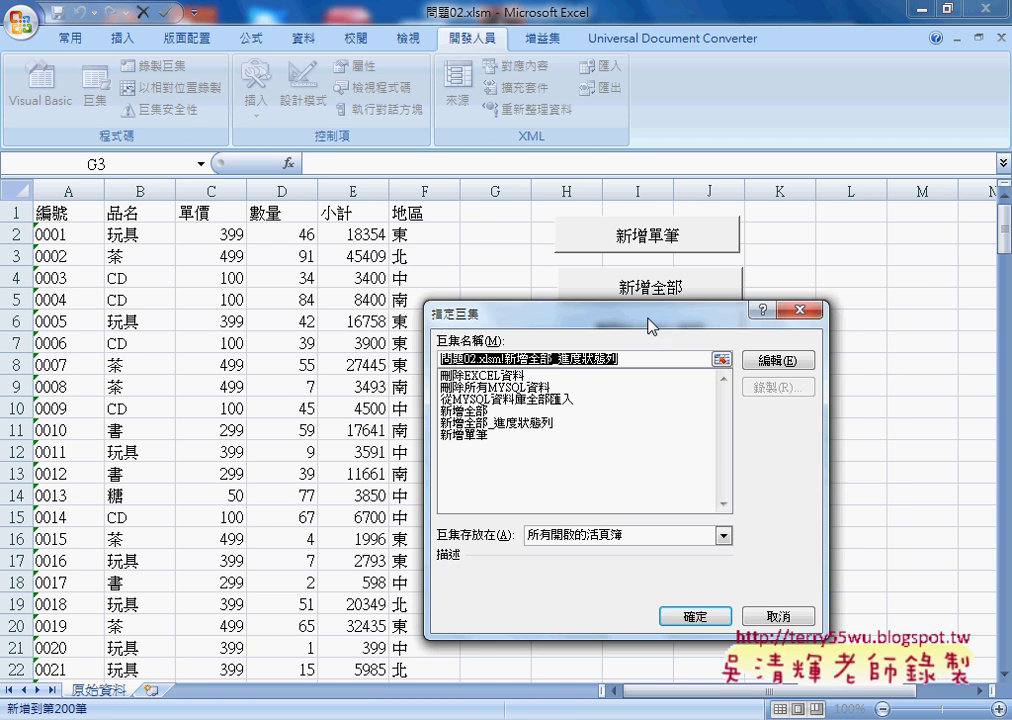
{"action": "left_click", "coordinate": [778, 361]}
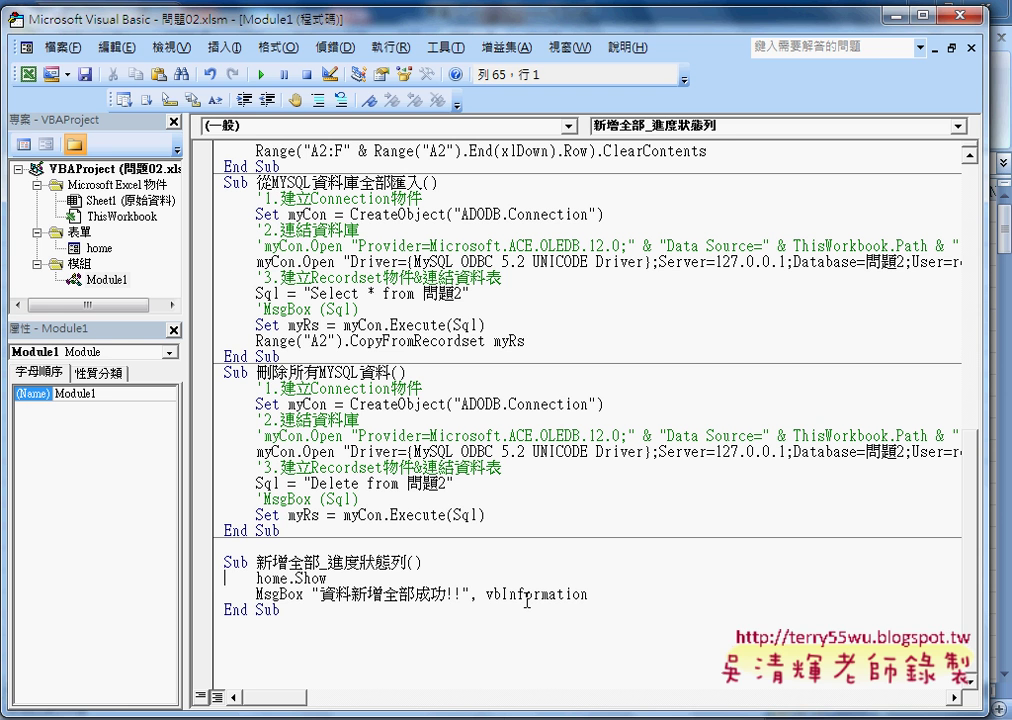
Step: Highlight the home.Show line and the success MsgBox line in Module1
{"action": "left_click_drag", "start_coordinate": [229, 580], "coordinate": [347, 580]}
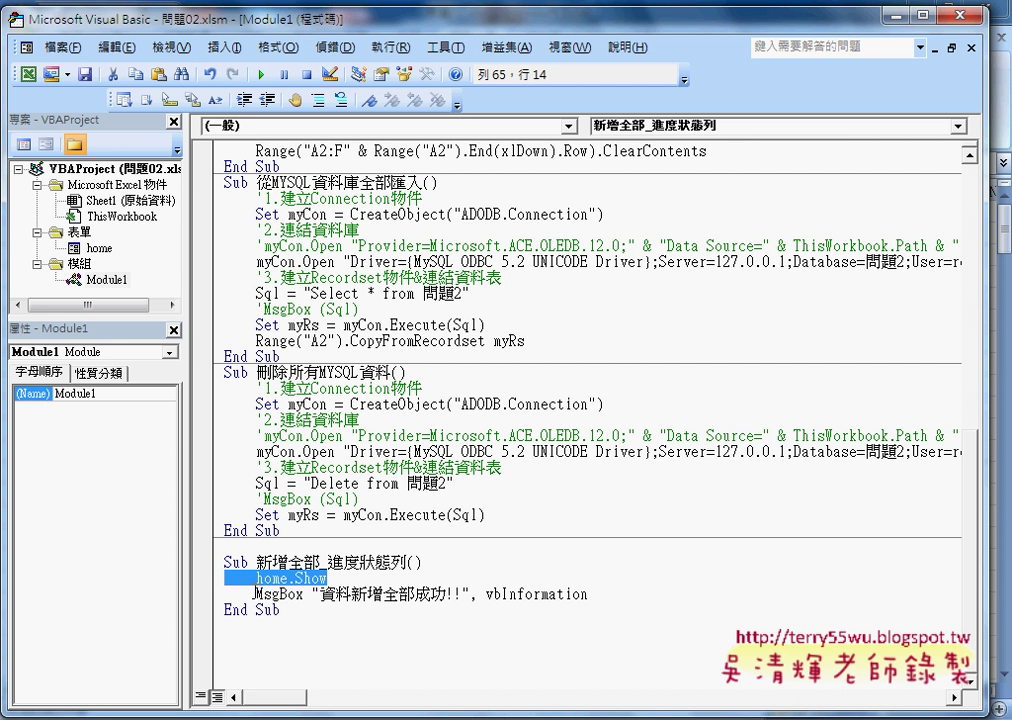
{"action": "left_click_drag", "start_coordinate": [226, 594], "coordinate": [639, 591]}
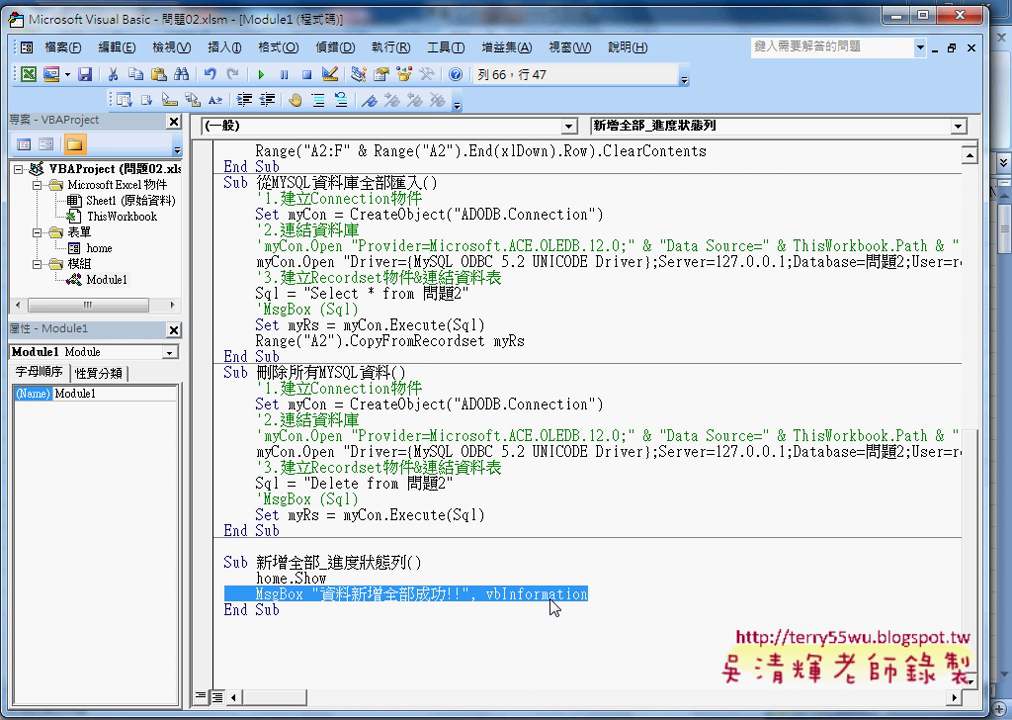
{"action": "left_click", "coordinate": [256, 574]}
{"action": "left_click_drag", "start_coordinate": [256, 578], "coordinate": [289, 578]}
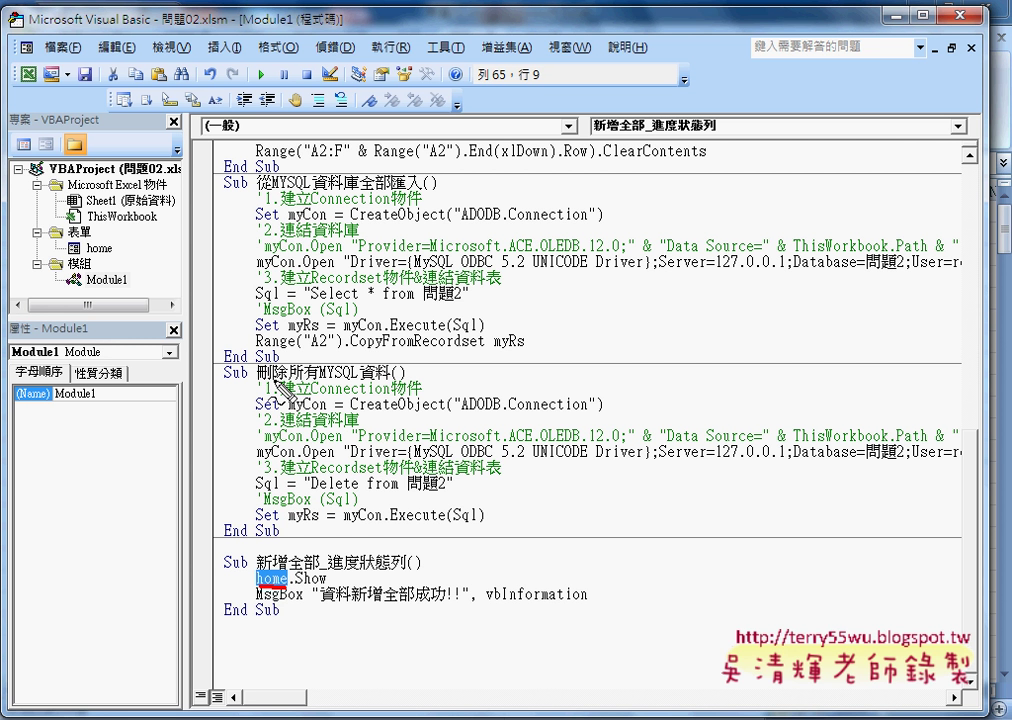
{"action": "mouse_move", "coordinate": [92, 214]}
{"action": "left_mouse_down"}
{"action": "mouse_move", "coordinate": [90, 240]}
{"action": "mouse_move", "coordinate": [118, 232]}
{"action": "left_mouse_up"}
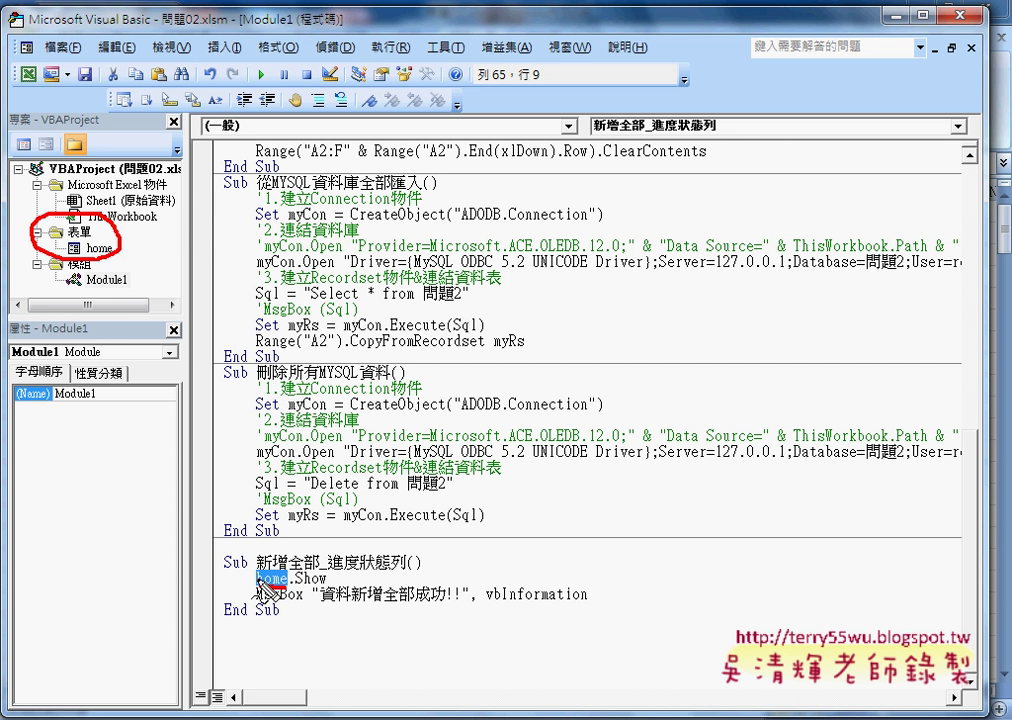
{"action": "mouse_move", "coordinate": [258, 580]}
{"action": "left_mouse_down"}
{"action": "mouse_move", "coordinate": [206, 348]}
{"action": "mouse_move", "coordinate": [118, 262]}
{"action": "mouse_move", "coordinate": [145, 268]}
{"action": "left_mouse_up"}
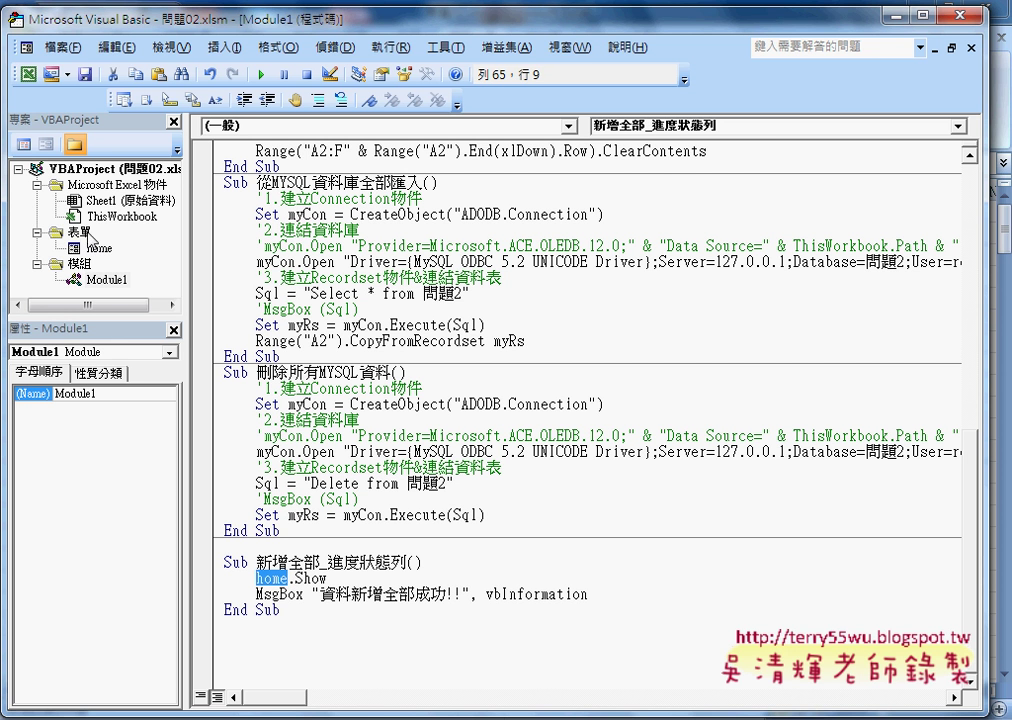
Step: Restart Excel after the crash, open the recovered 問題02 (version 1).xlsb, and enable its macros
{"action": "left_click", "coordinate": [84, 234]}
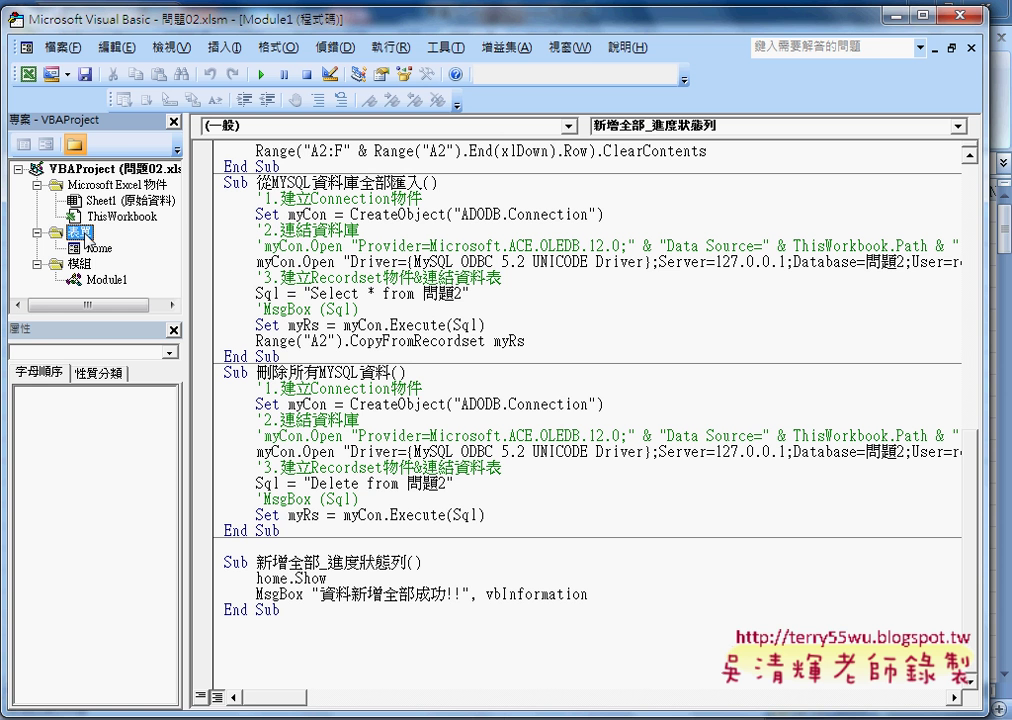
{"action": "left_click", "coordinate": [89, 247]}
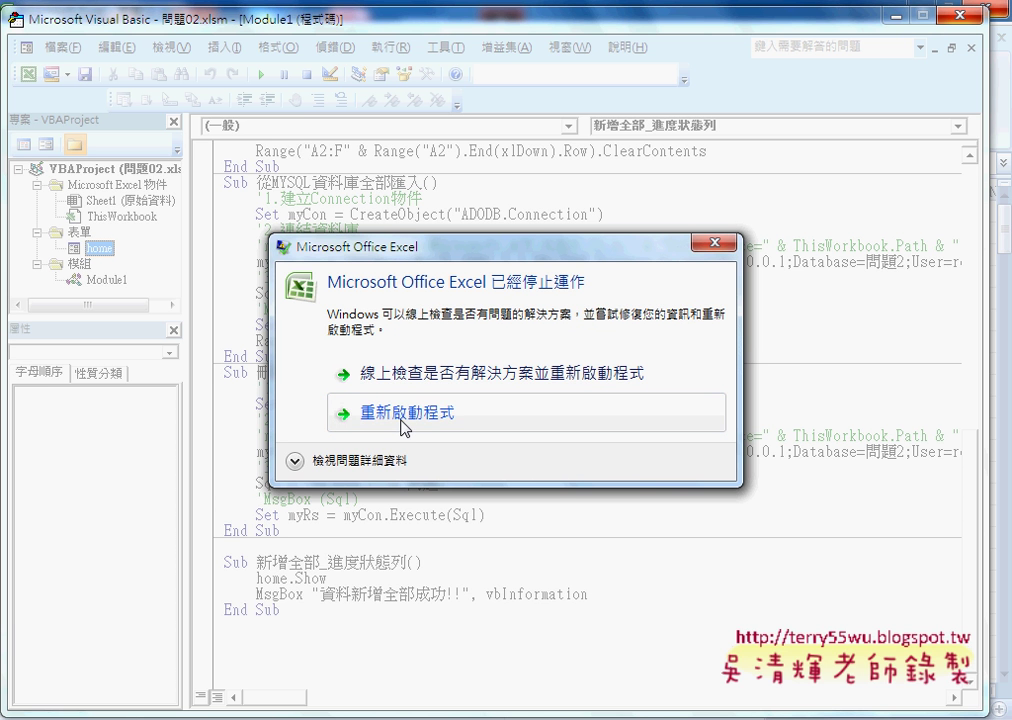
{"action": "left_click", "coordinate": [403, 428]}
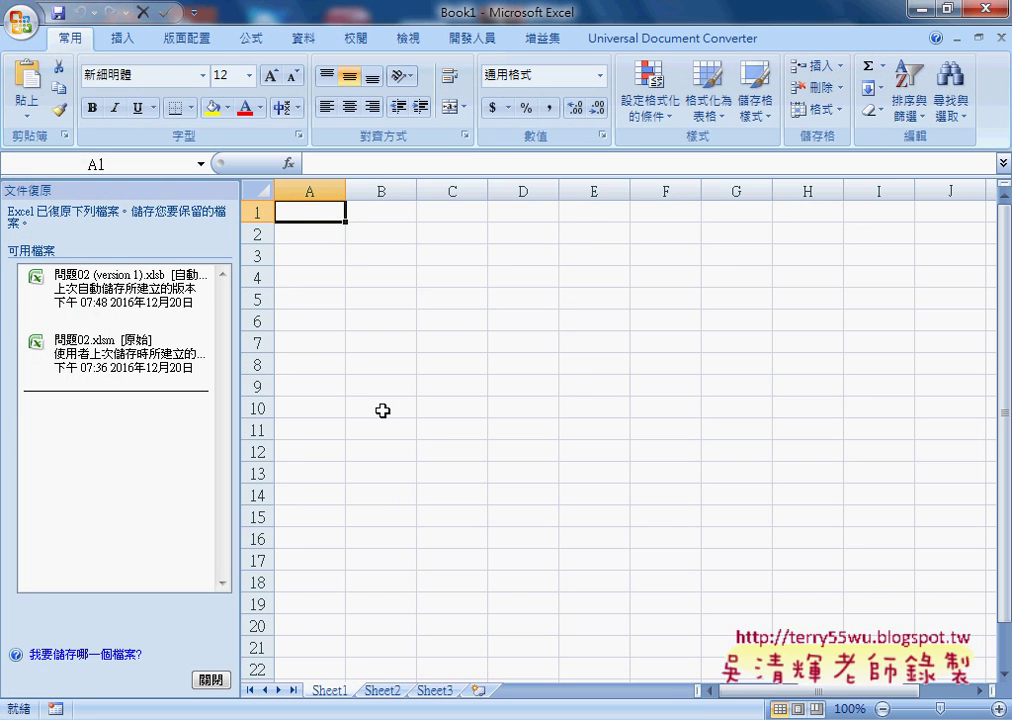
{"action": "mouse_move", "coordinate": [97, 325]}
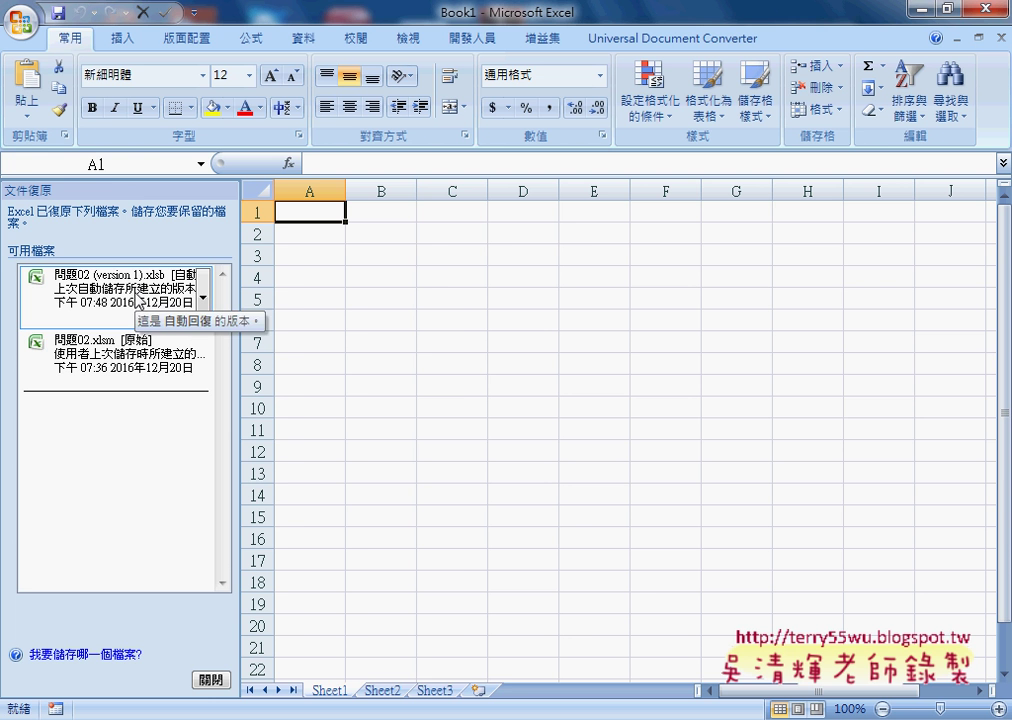
{"action": "left_click", "coordinate": [80, 272]}
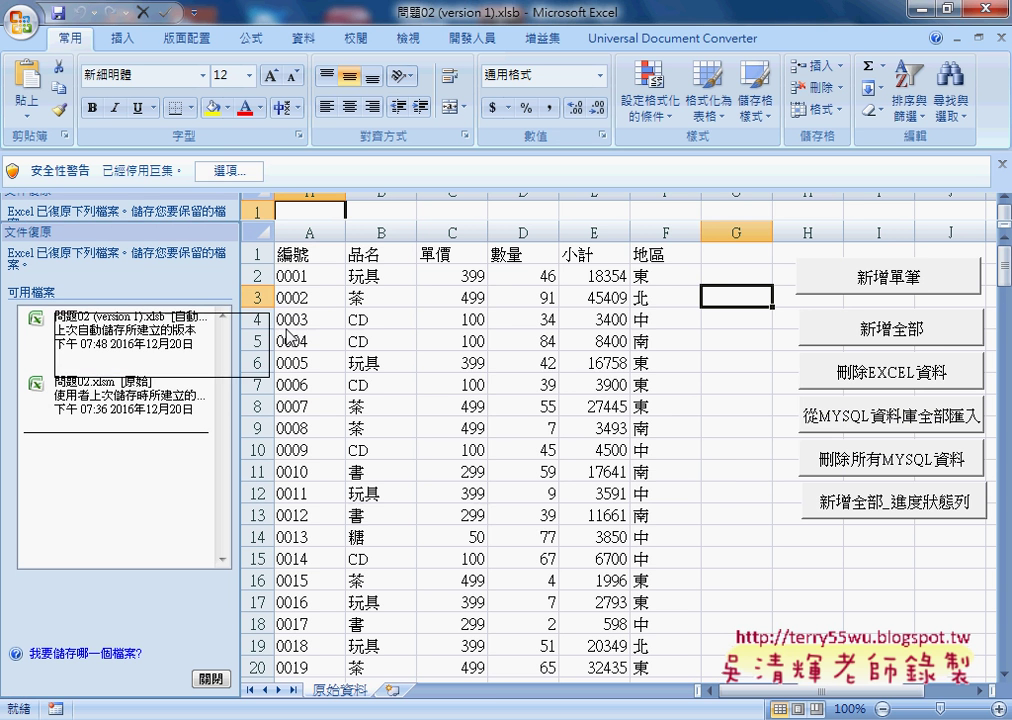
{"action": "left_click", "coordinate": [230, 171]}
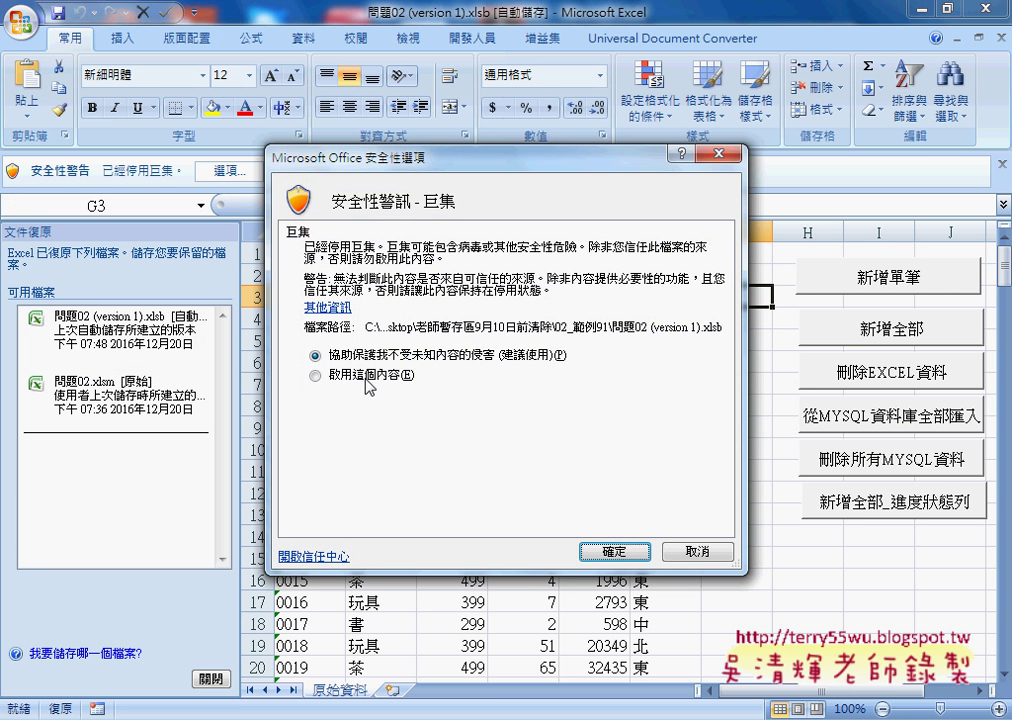
{"action": "left_click", "coordinate": [364, 376]}
{"action": "left_click", "coordinate": [580, 548]}
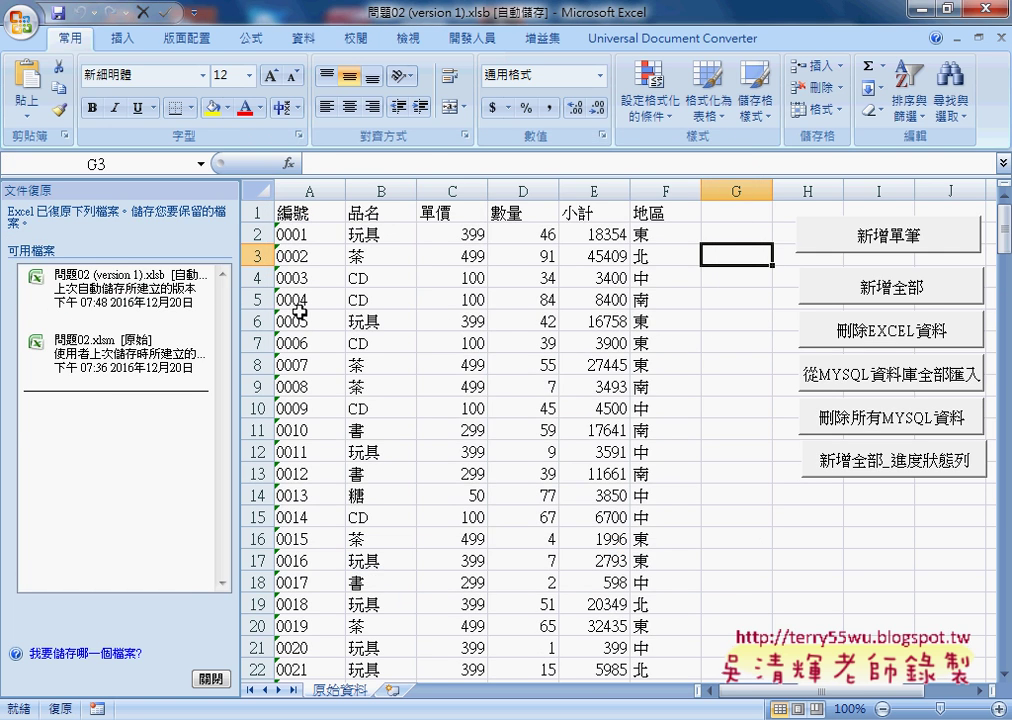
Step: Open the home form '新增進度' in the VBA designer and select its red PB label
{"action": "left_click", "coordinate": [470, 39]}
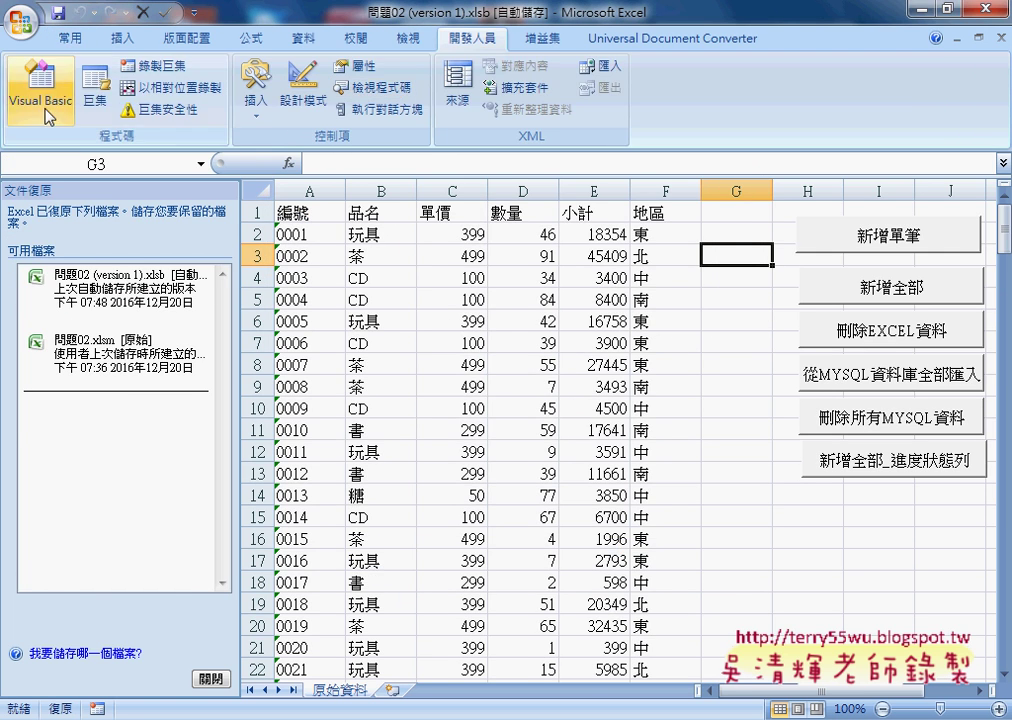
{"action": "left_click", "coordinate": [32, 88]}
{"action": "double_click", "coordinate": [97, 301]}
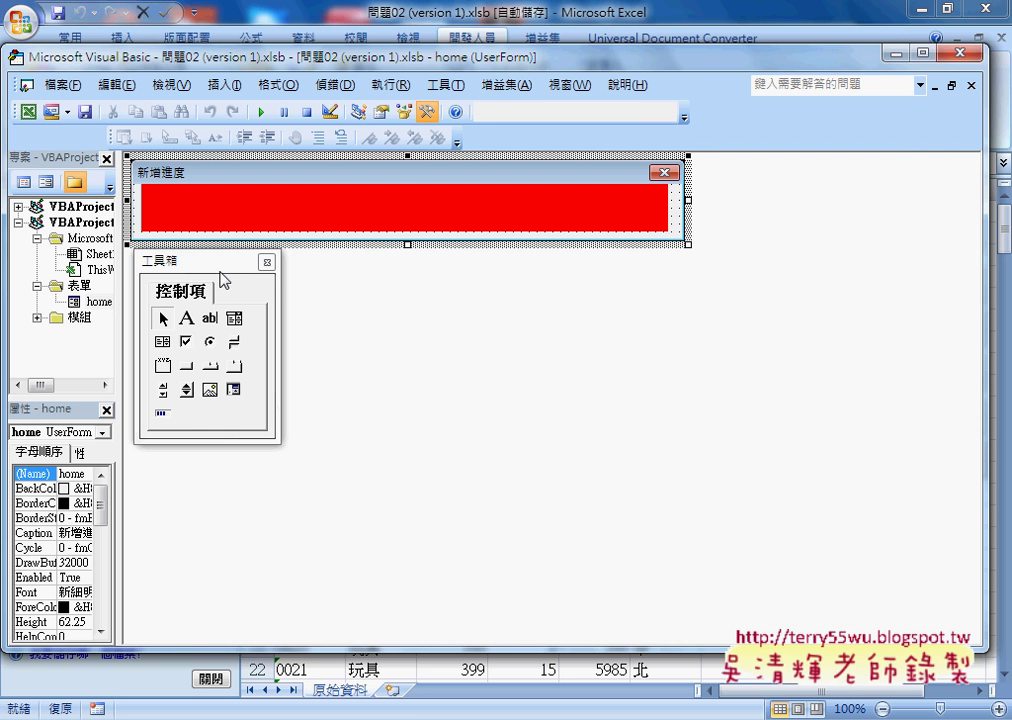
{"action": "left_click_drag", "start_coordinate": [221, 268], "coordinate": [806, 197]}
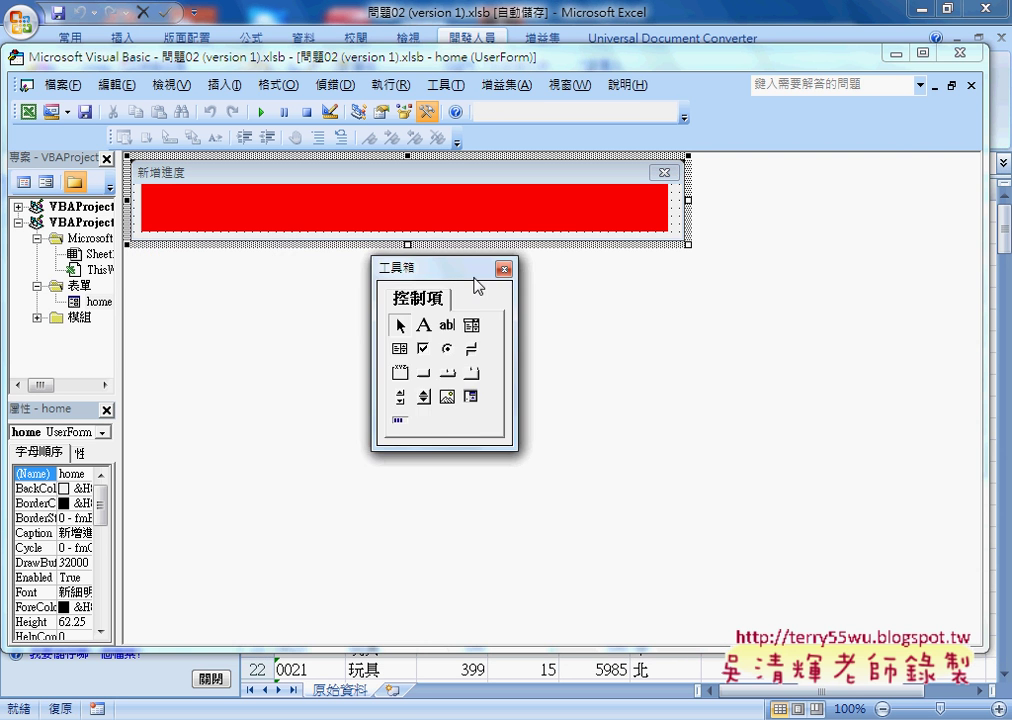
{"action": "left_click", "coordinate": [428, 178]}
{"action": "left_click", "coordinate": [418, 207]}
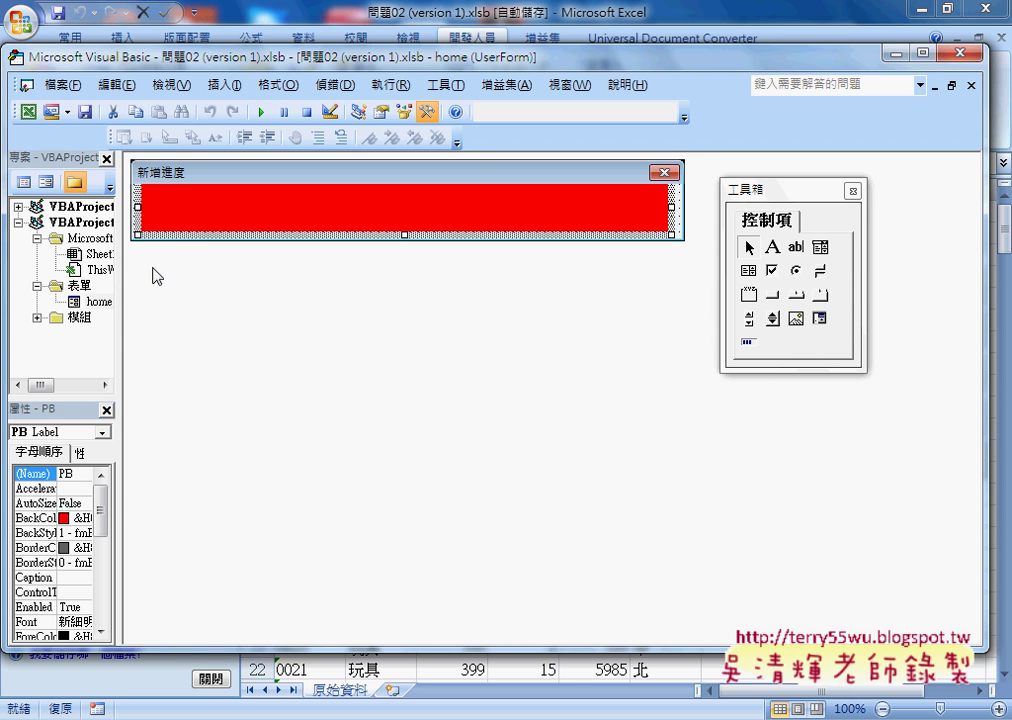
{"action": "left_click_drag", "start_coordinate": [120, 274], "coordinate": [167, 276]}
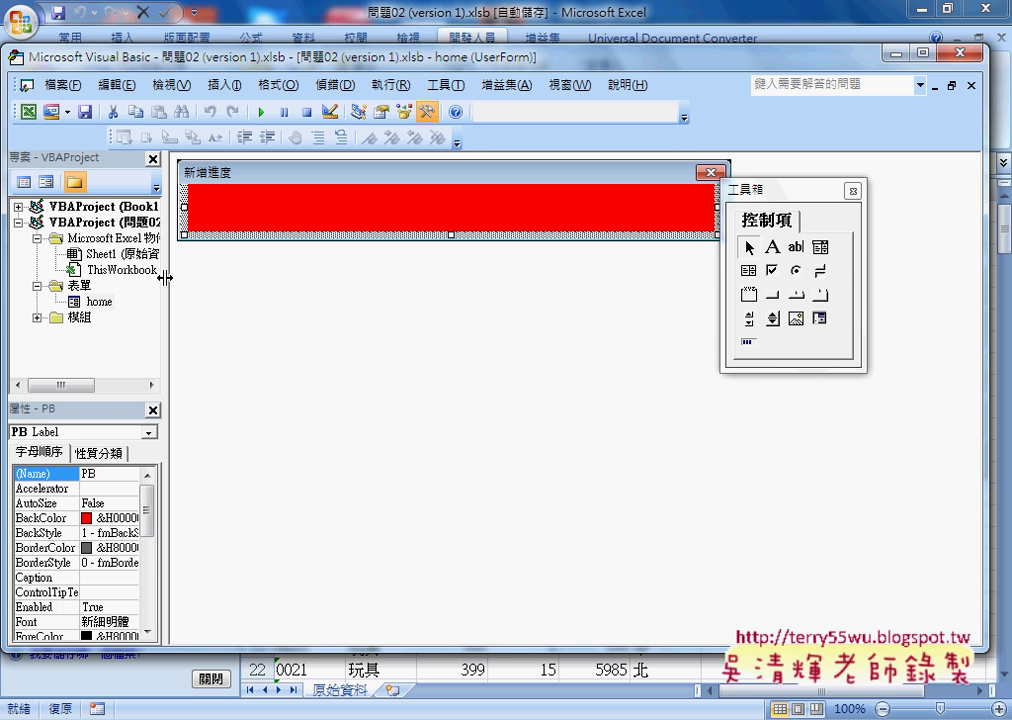
Step: Insert a new blank UserForm1 into the project and enter home2 as its name
{"action": "right_click", "coordinate": [118, 269]}
{"action": "mouse_move", "coordinate": [176, 353]}
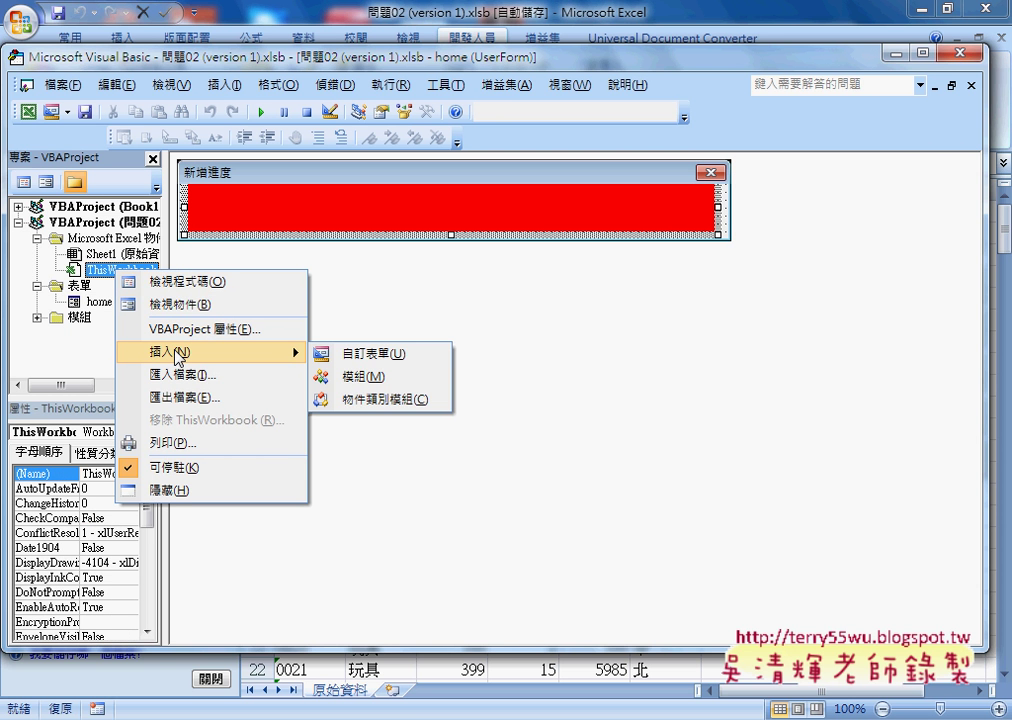
{"action": "left_click", "coordinate": [368, 356]}
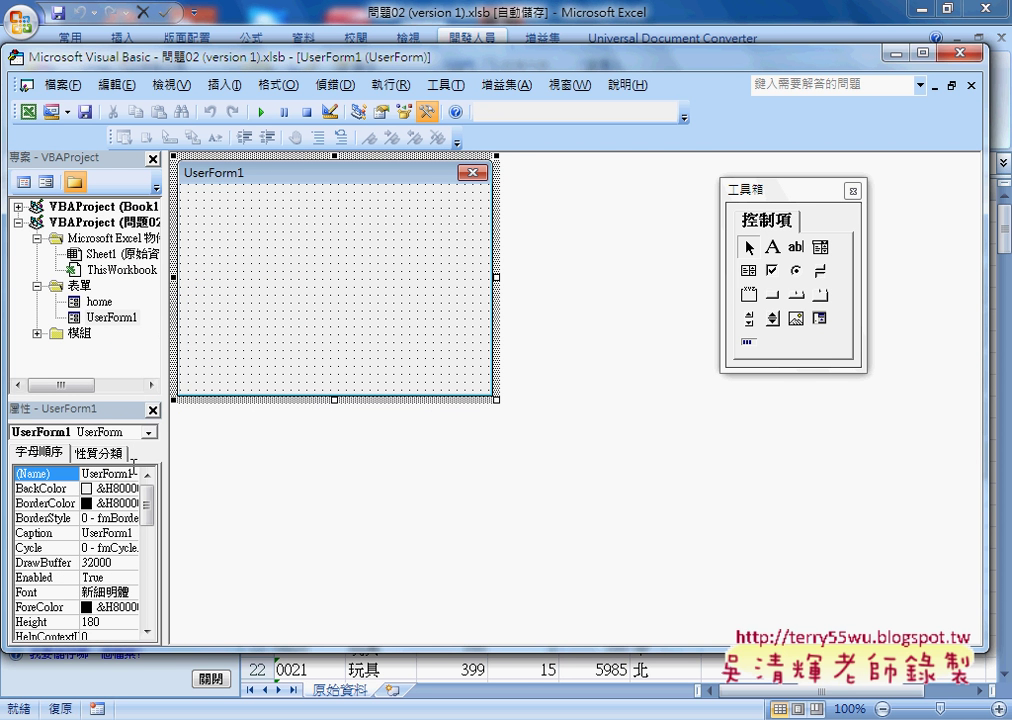
{"action": "left_click", "coordinate": [113, 318]}
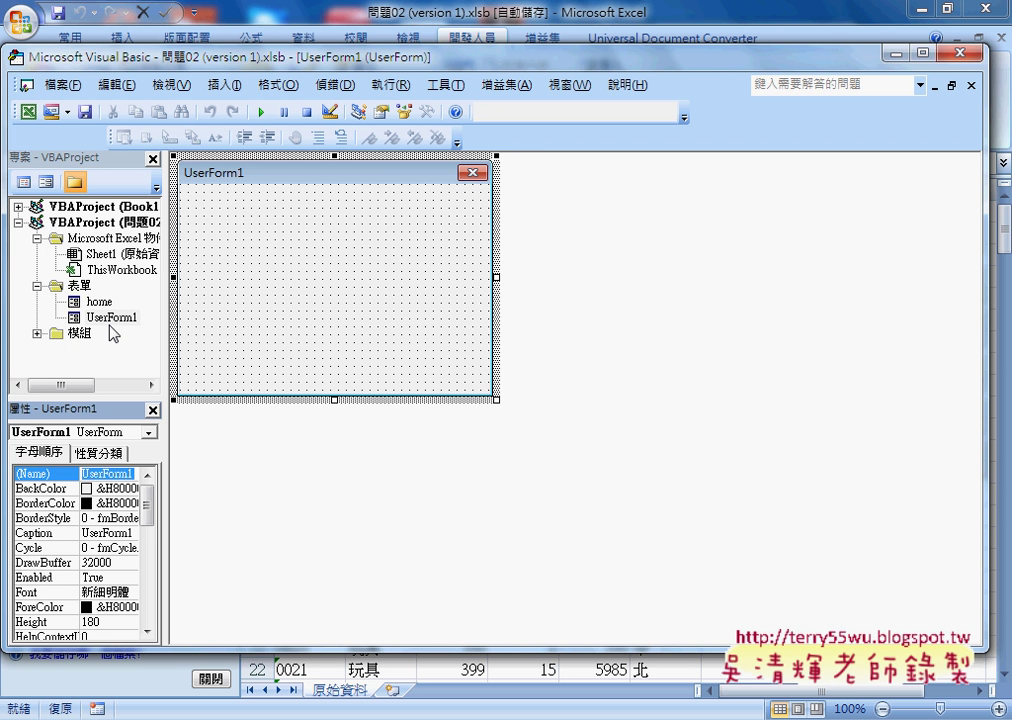
{"action": "type", "text": "a"}
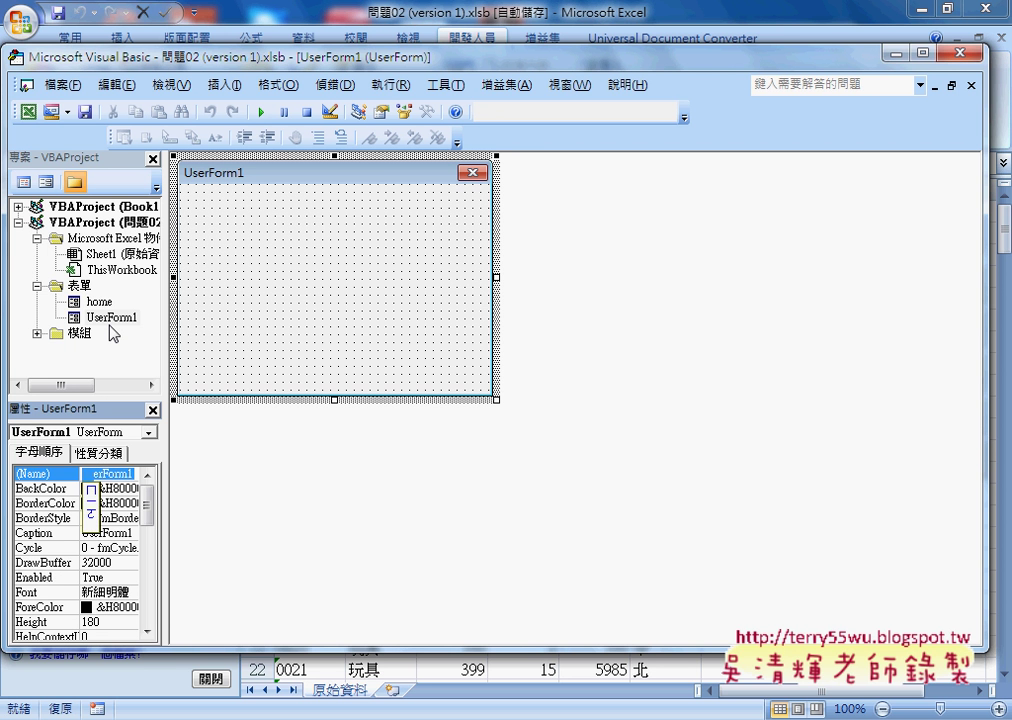
{"action": "type", "text": "hom"}
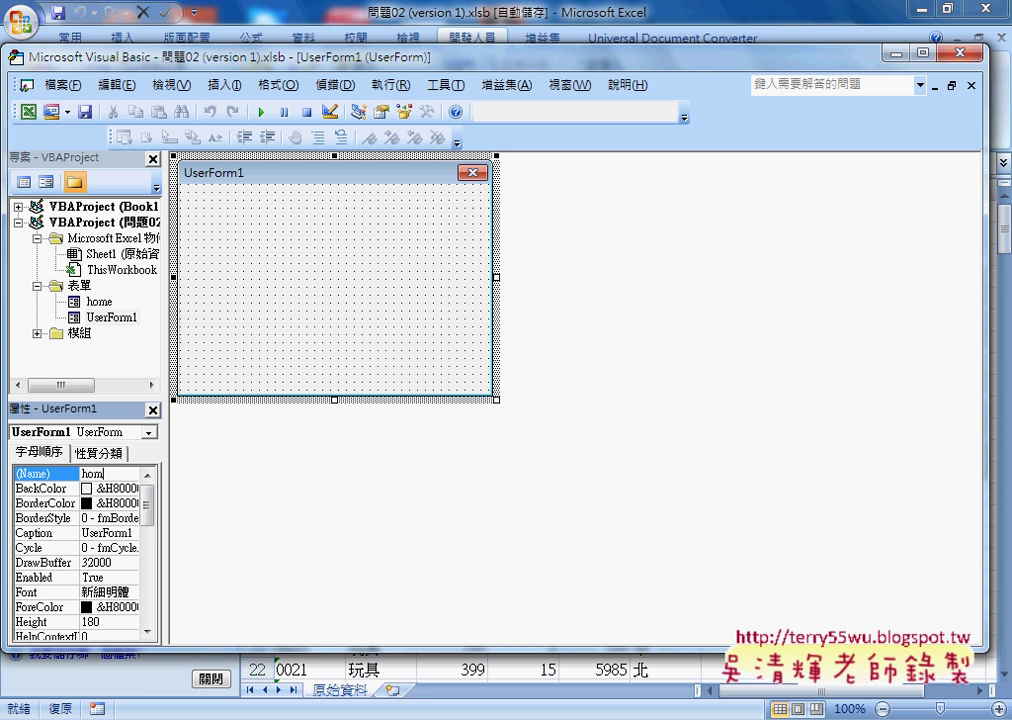
{"action": "type", "text": "e2"}
Step: Commit the name home2 and reshape the form into a wide, short strip about 81.75 high
{"action": "key", "text": "Return"}
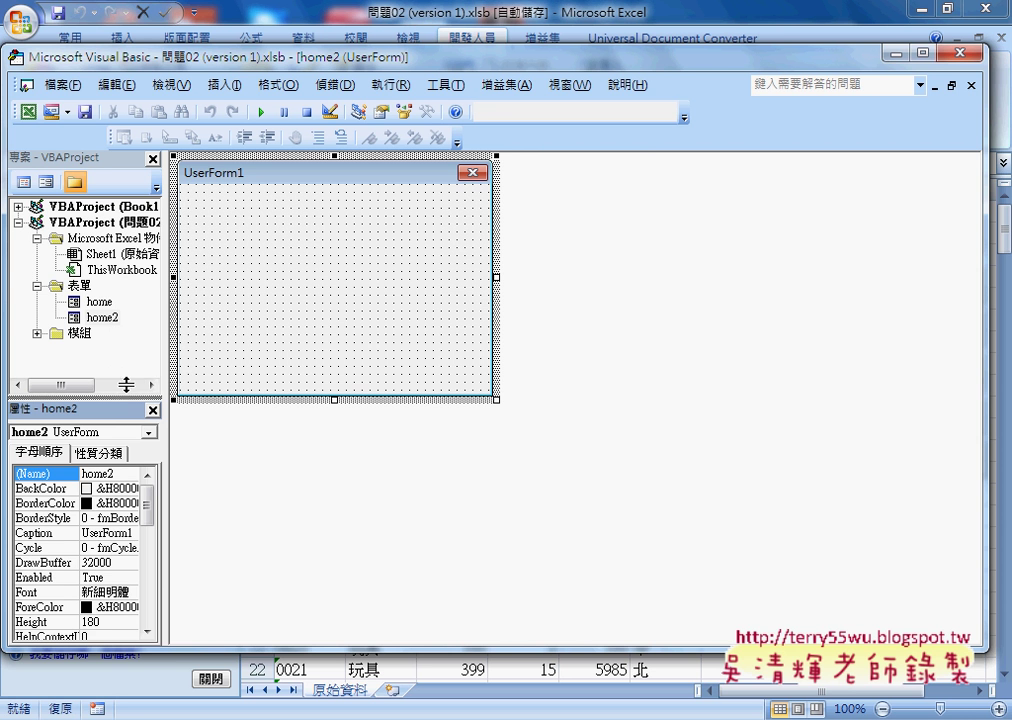
{"action": "left_click_drag", "start_coordinate": [120, 396], "coordinate": [129, 354]}
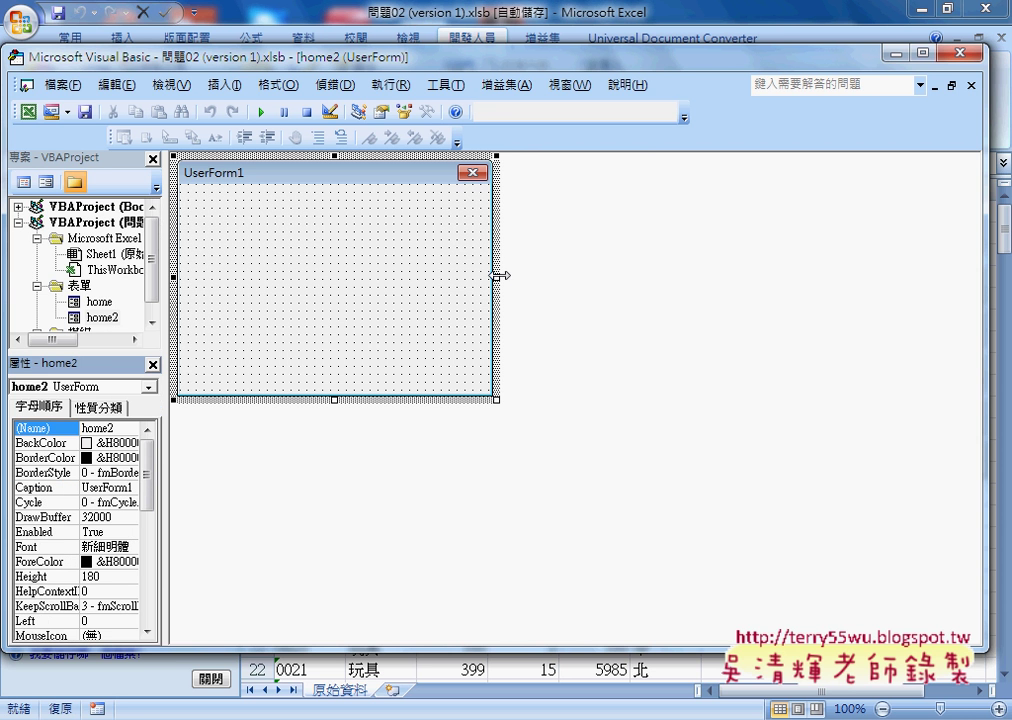
{"action": "left_click_drag", "start_coordinate": [497, 277], "coordinate": [670, 278]}
{"action": "left_click_drag", "start_coordinate": [421, 399], "coordinate": [431, 270]}
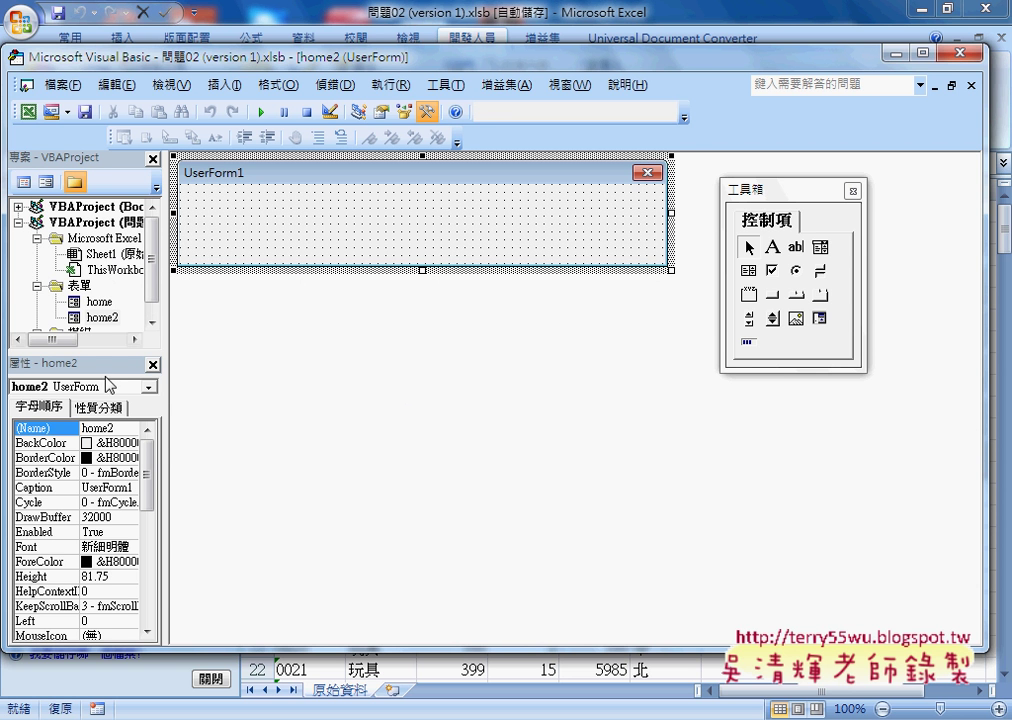
{"action": "left_click", "coordinate": [83, 427]}
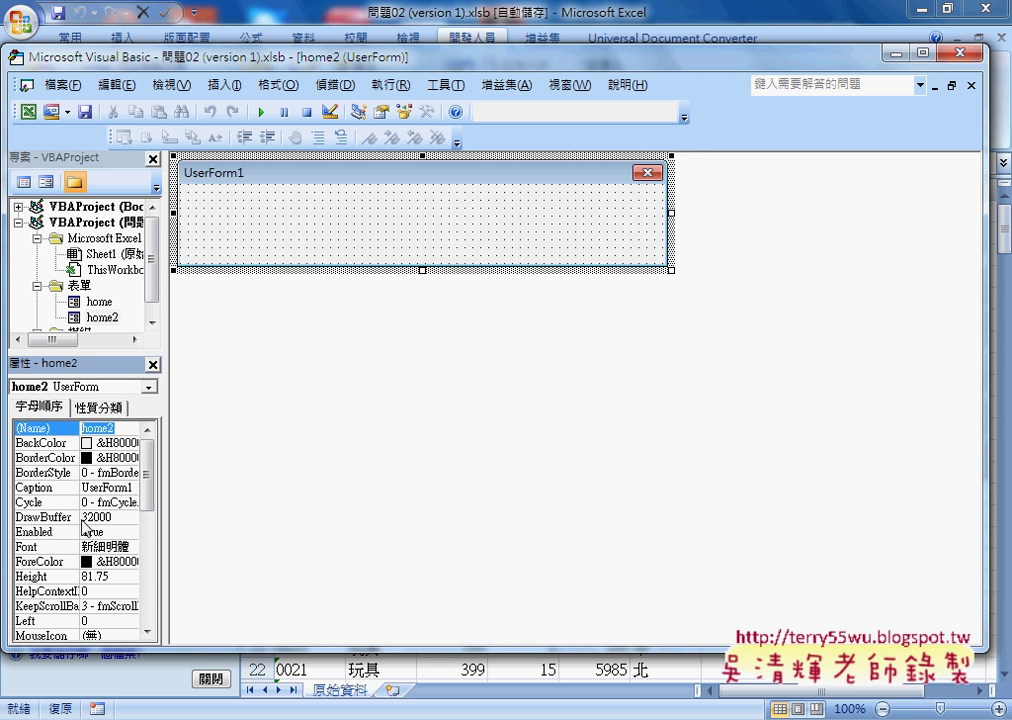
{"action": "left_click", "coordinate": [41, 488]}
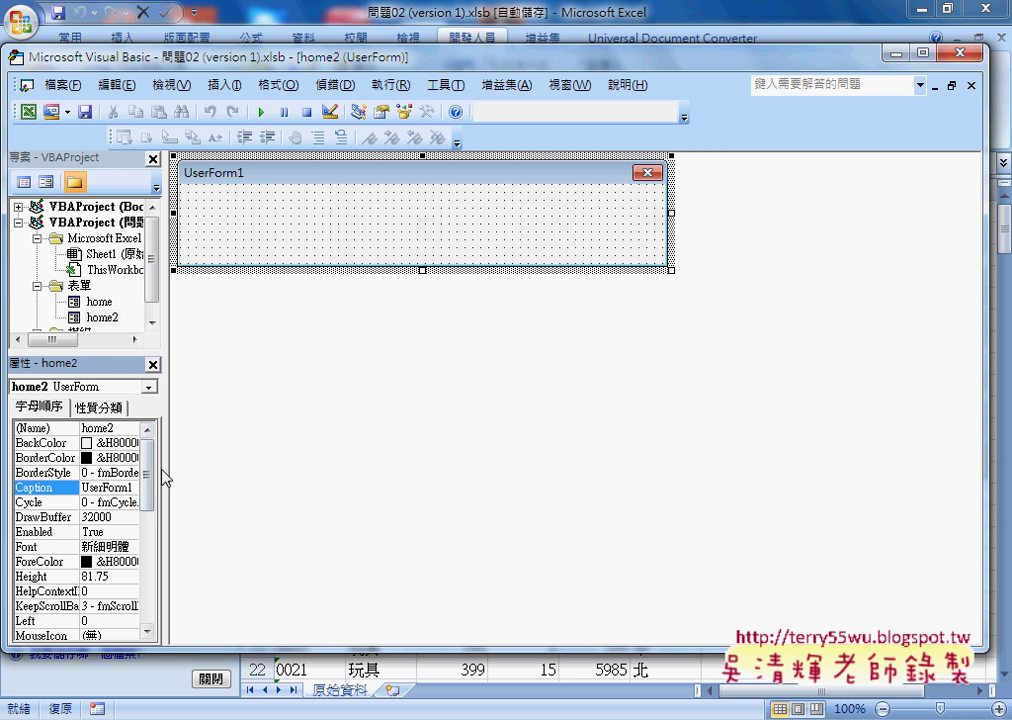
Step: Change the home2 form's Caption from UserForm1 to 新增進度
{"action": "left_click_drag", "start_coordinate": [163, 470], "coordinate": [229, 413]}
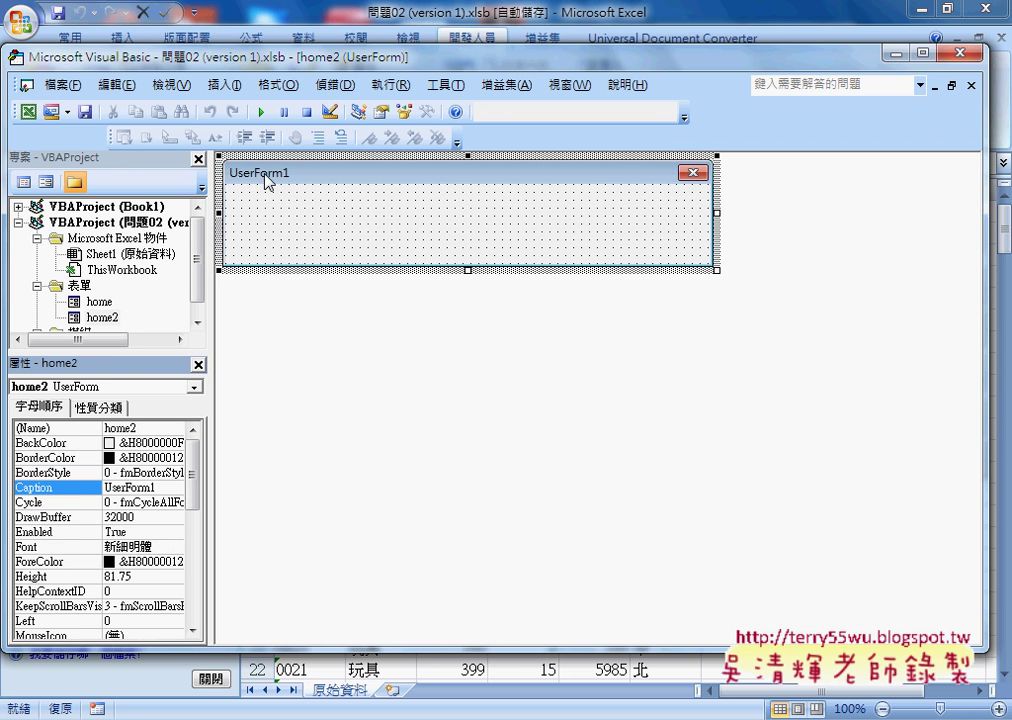
{"action": "left_click", "coordinate": [68, 489]}
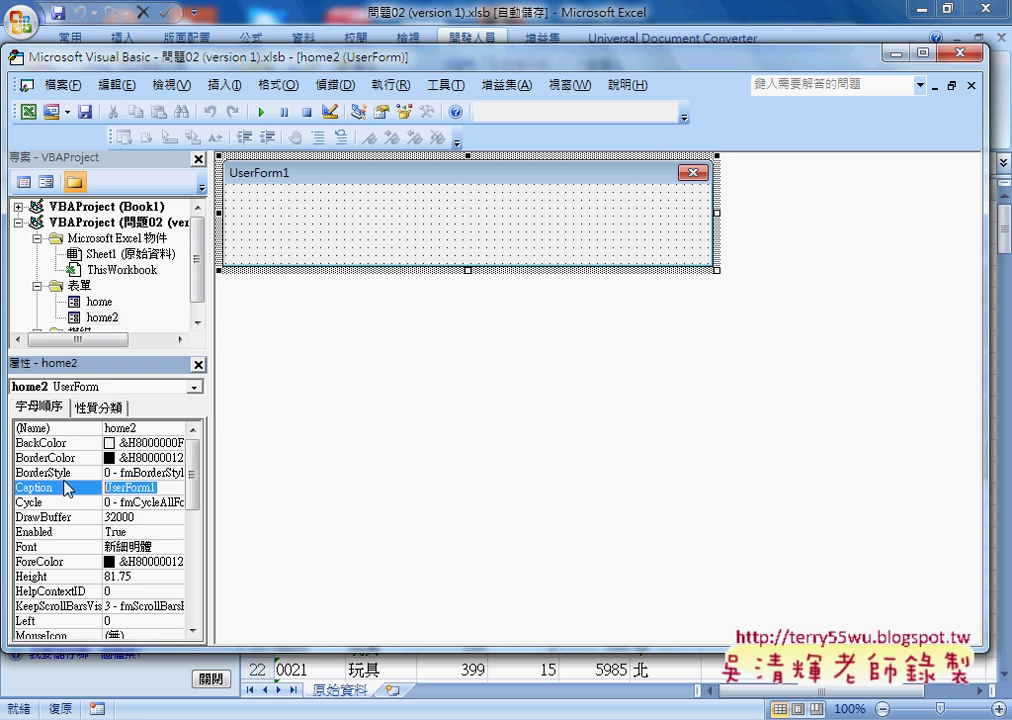
{"action": "type", "text": "d"}
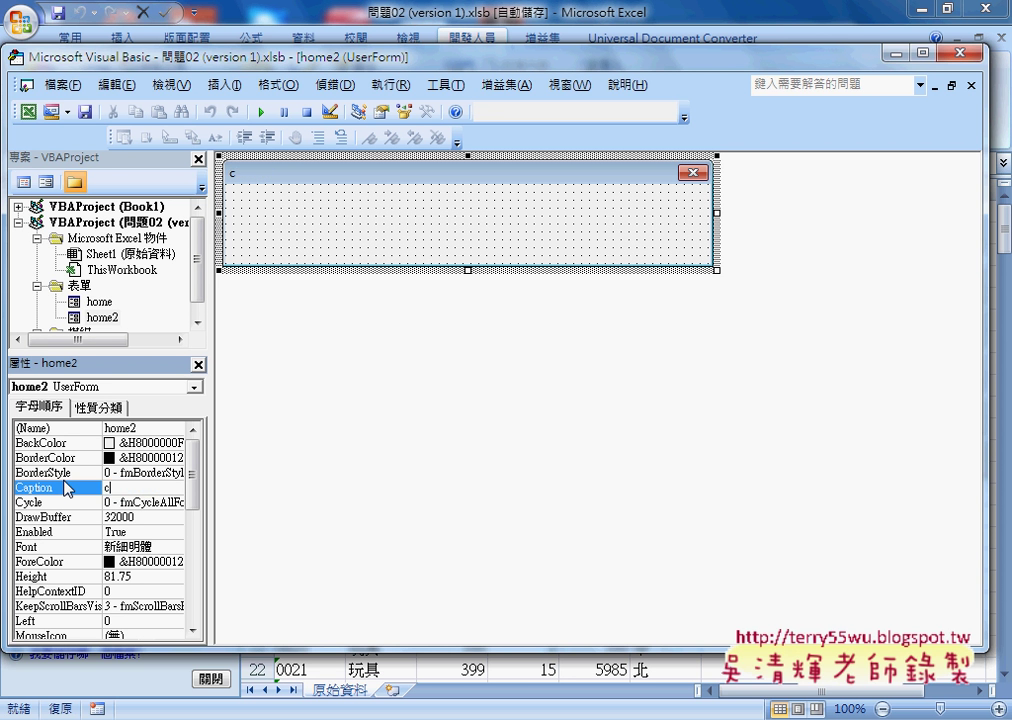
{"action": "type", "text": "o"}
{"action": "key", "text": "BackSpace"}
{"action": "key", "text": "BackSpace"}
{"action": "type", "text": "新增進"}
{"action": "type", "text": "度"}
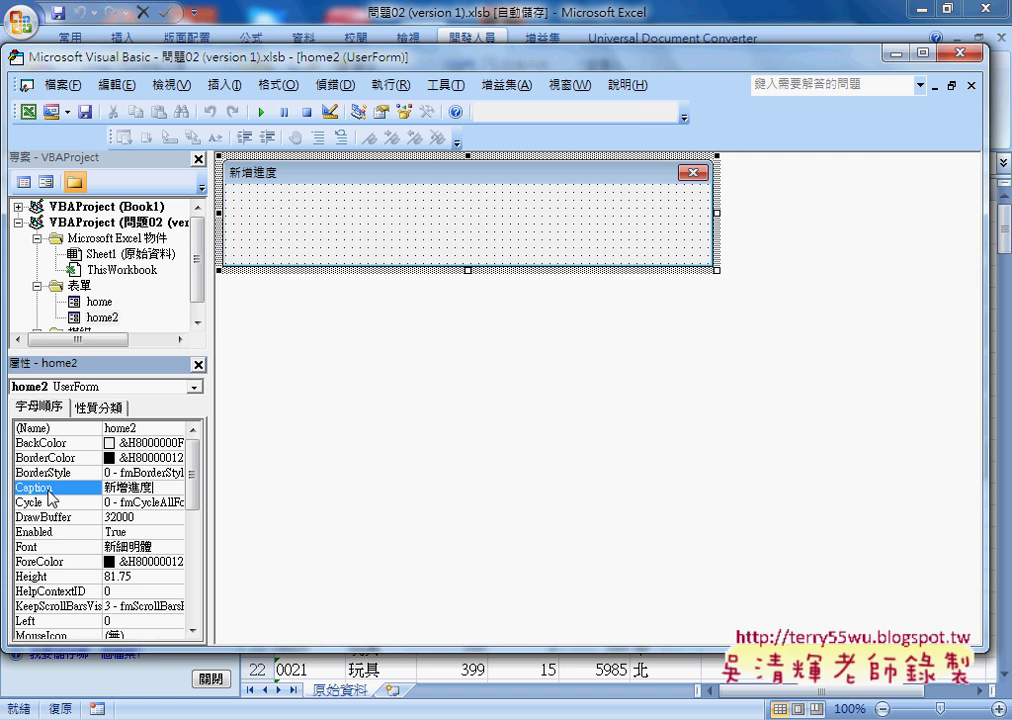
{"action": "left_click", "coordinate": [520, 238]}
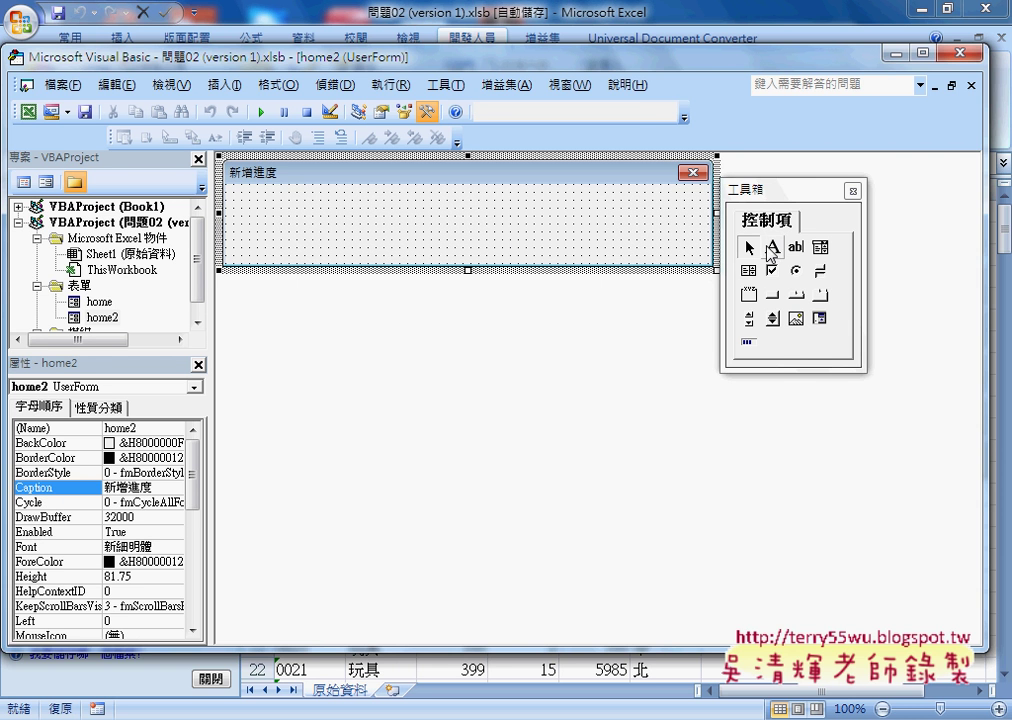
Step: Draw a label across the home2 form, name it PB, and clear its Label1 caption
{"action": "left_click", "coordinate": [772, 246]}
{"action": "left_click_drag", "start_coordinate": [231, 190], "coordinate": [692, 258]}
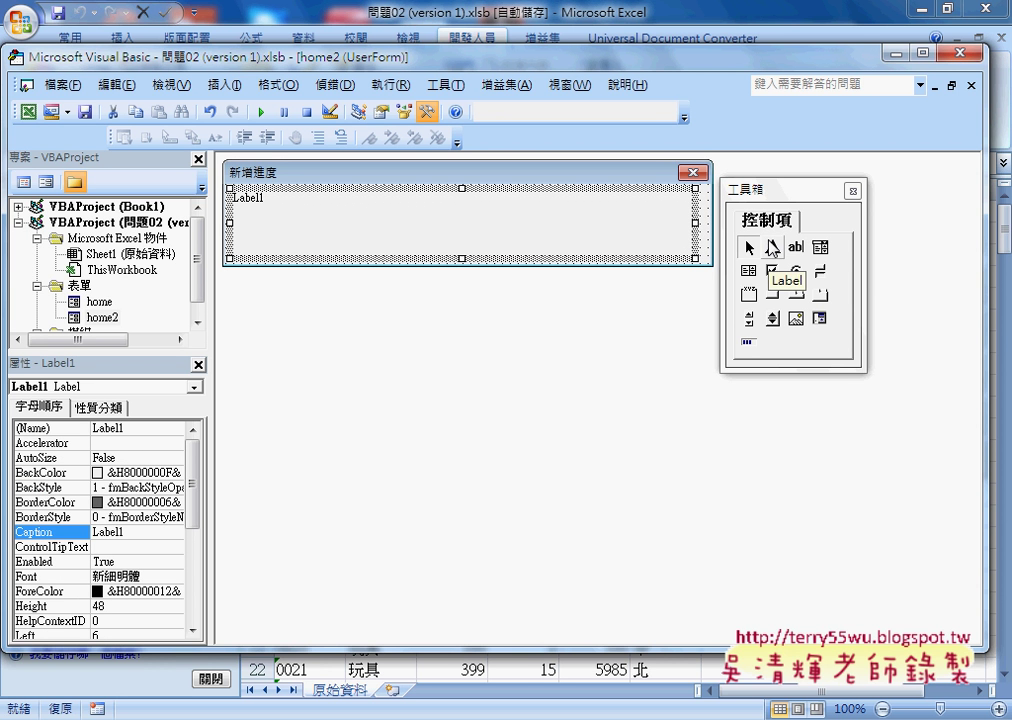
{"action": "left_click", "coordinate": [119, 428]}
{"action": "left_click", "coordinate": [80, 429]}
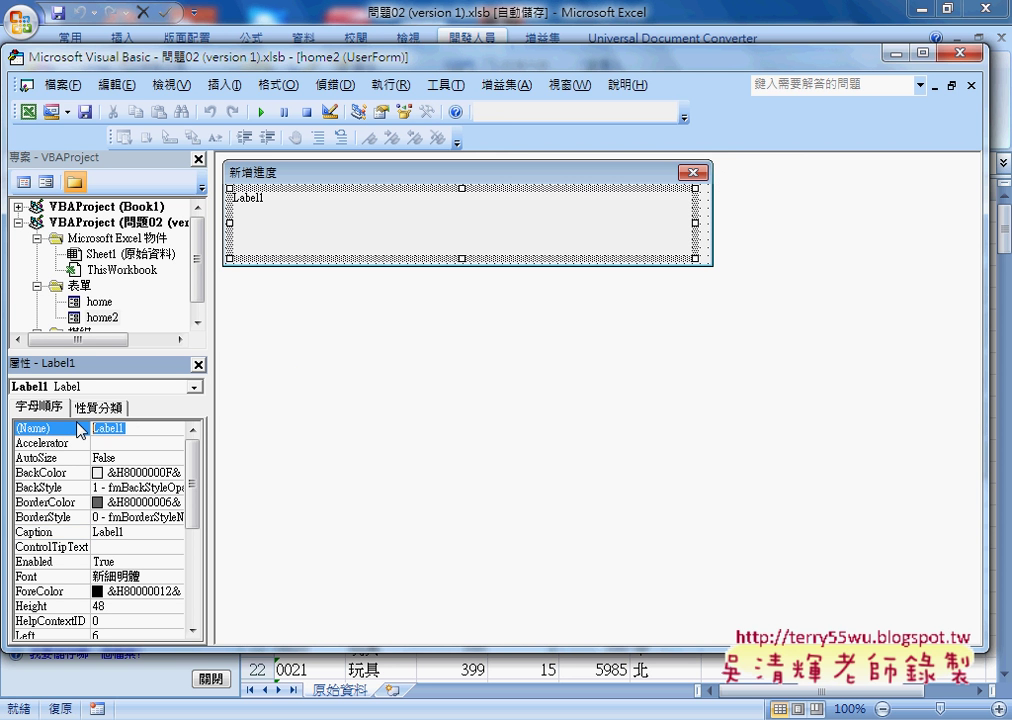
{"action": "type", "text": "PB"}
{"action": "left_click", "coordinate": [78, 423]}
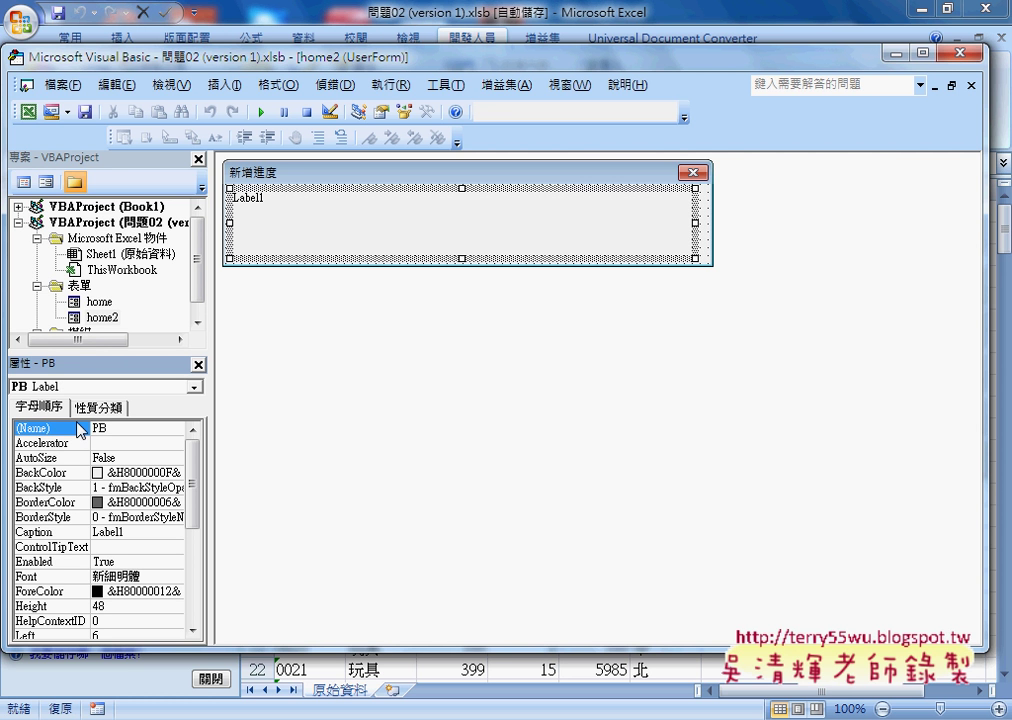
{"action": "left_click", "coordinate": [38, 532]}
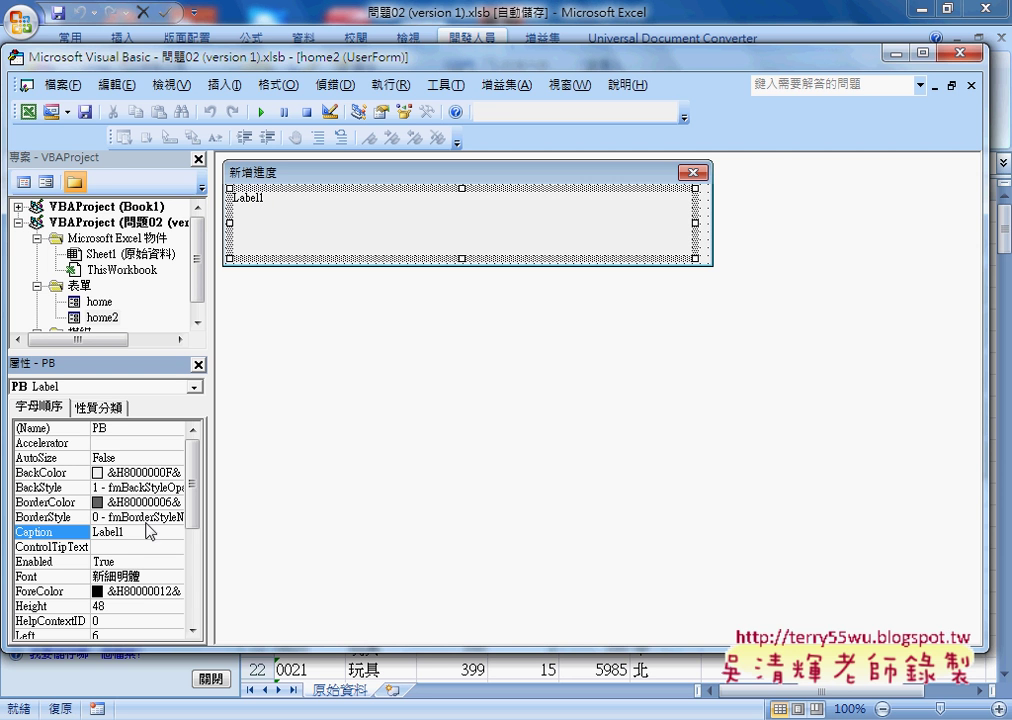
{"action": "left_click", "coordinate": [84, 536]}
{"action": "key", "text": "Delete"}
Step: Give the PB label a red palette BackColor and a Width of 400
{"action": "left_click", "coordinate": [60, 476]}
{"action": "left_click", "coordinate": [175, 472]}
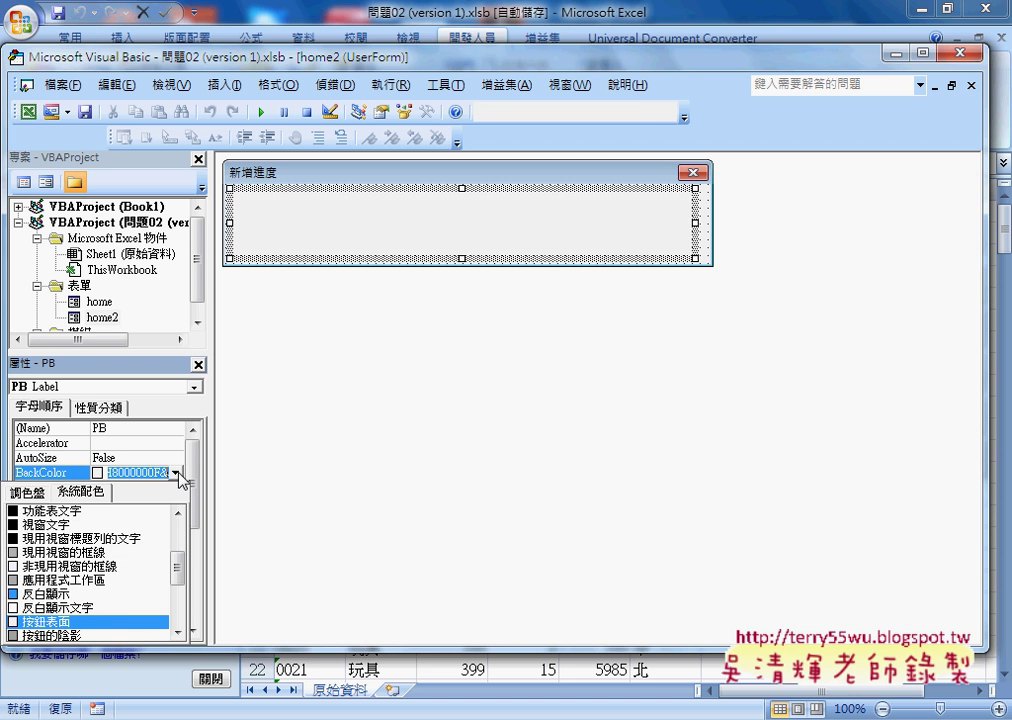
{"action": "left_click", "coordinate": [30, 492]}
{"action": "left_click", "coordinate": [33, 547]}
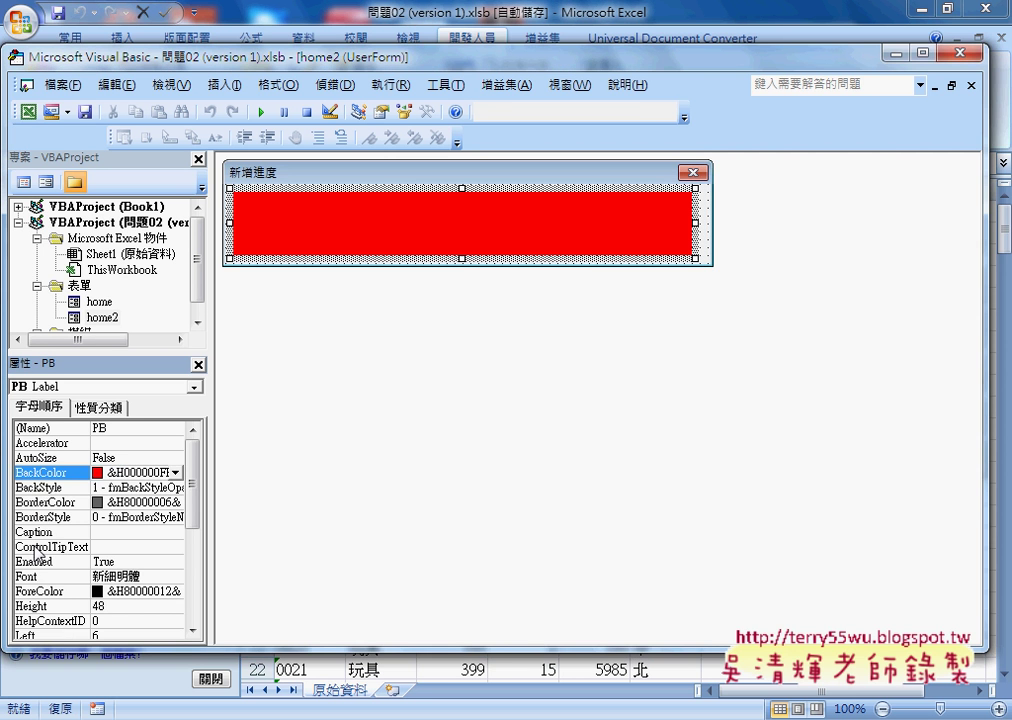
{"action": "left_click_drag", "start_coordinate": [196, 485], "coordinate": [200, 584]}
{"action": "left_click", "coordinate": [84, 606]}
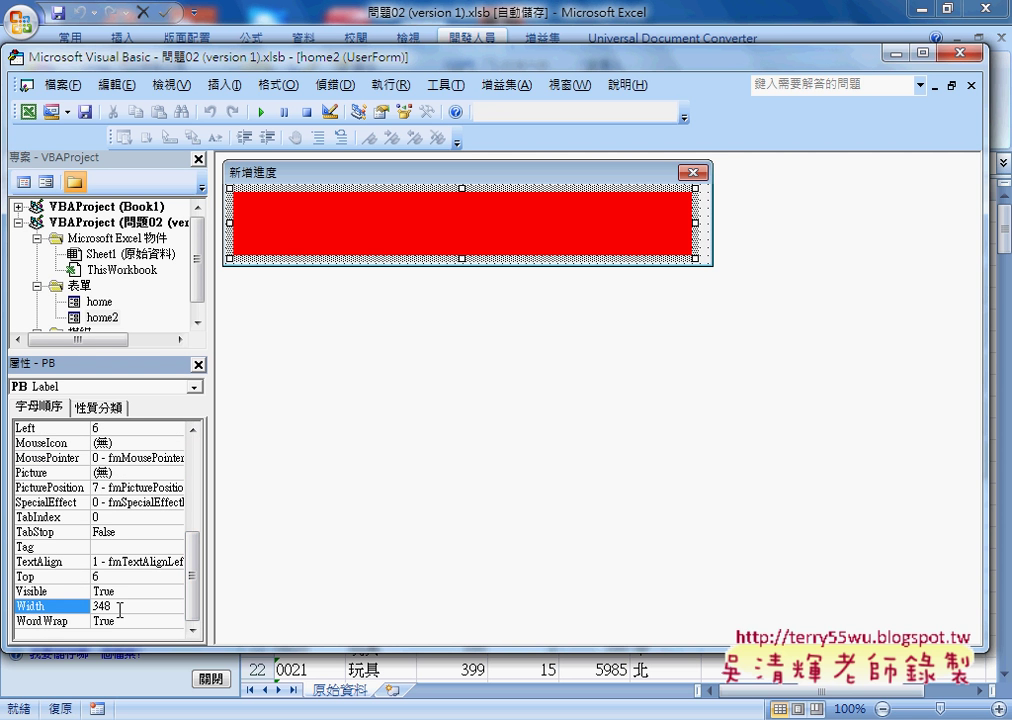
{"action": "type", "text": "400"}
{"action": "key", "text": "Return"}
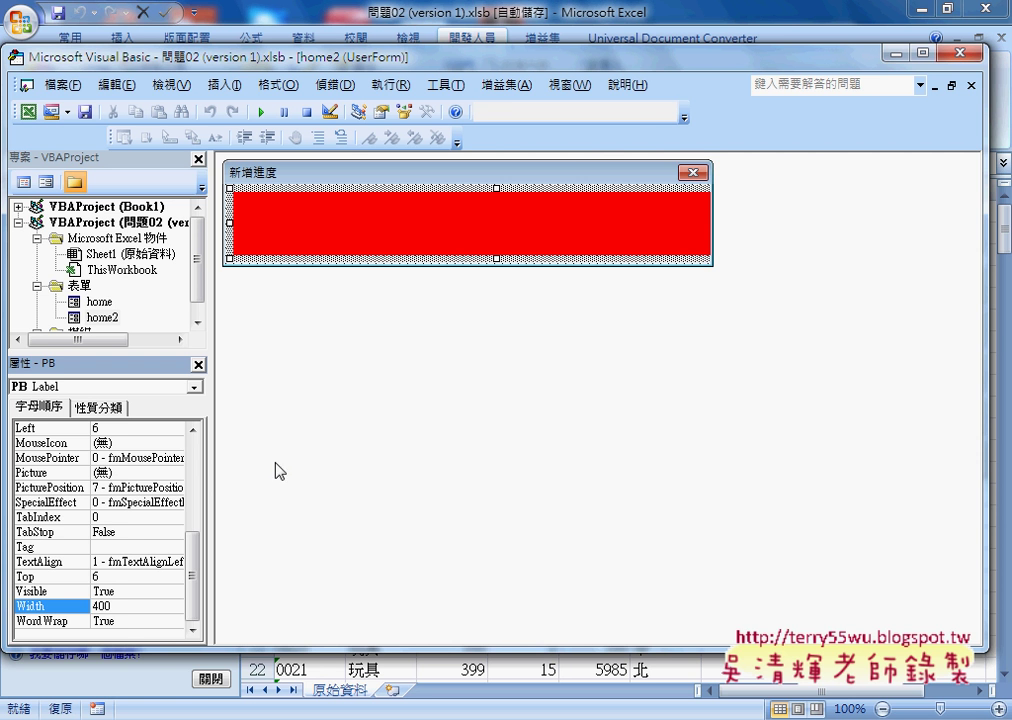
Step: Widen the home2 form to about 415.5 so it fits the red bar
{"action": "left_click", "coordinate": [567, 172]}
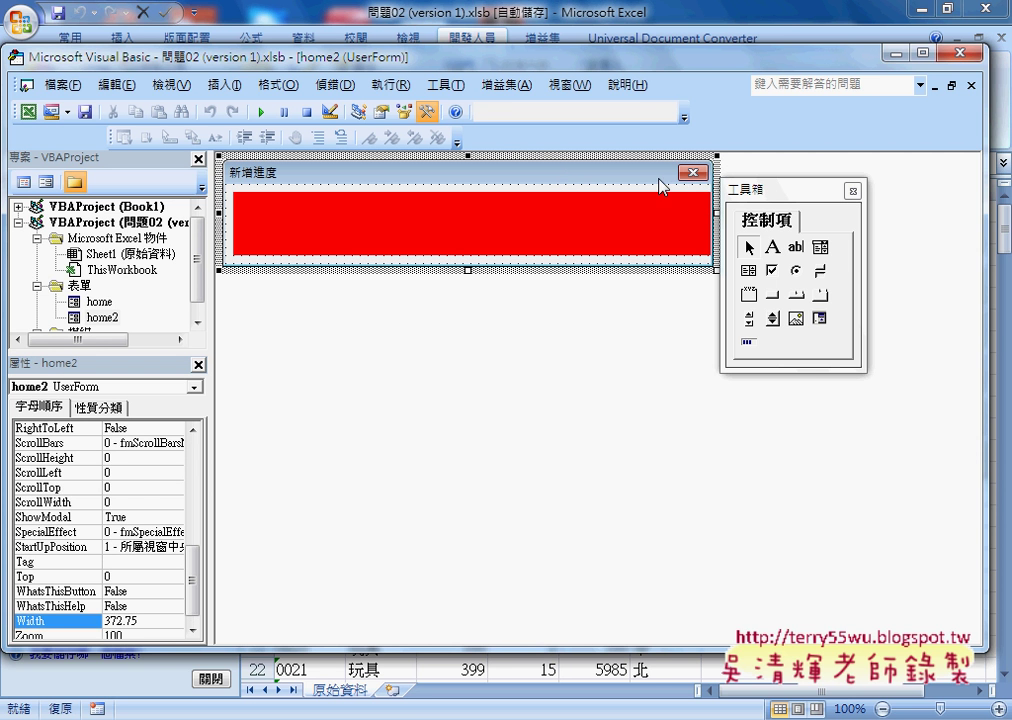
{"action": "left_click_drag", "start_coordinate": [779, 190], "coordinate": [644, 325]}
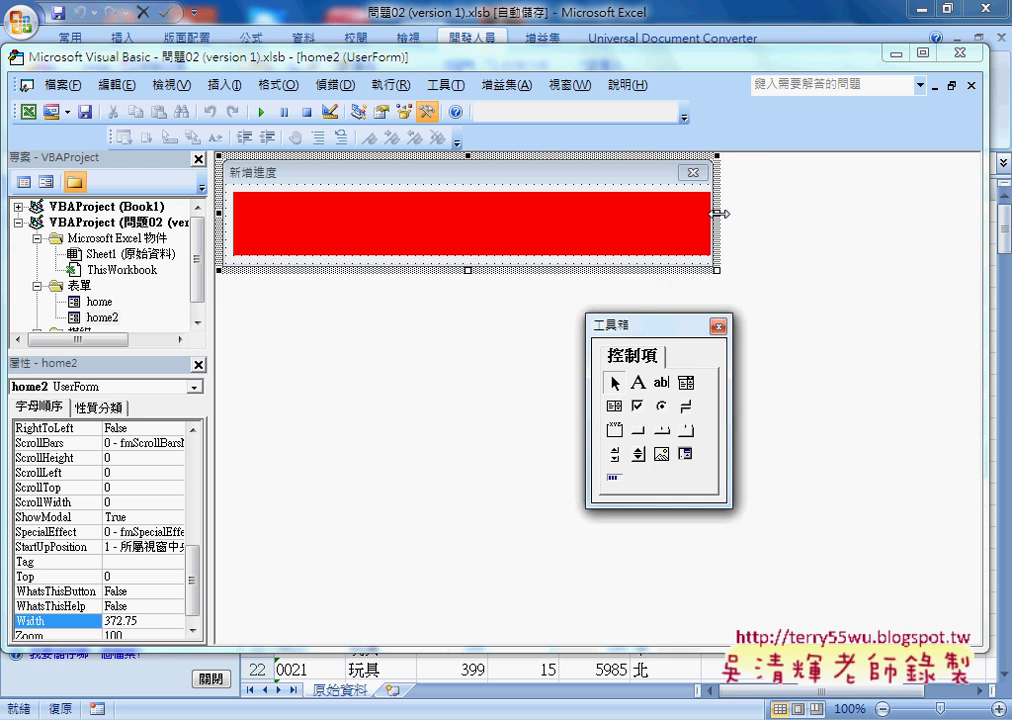
{"action": "left_click_drag", "start_coordinate": [717, 214], "coordinate": [781, 214]}
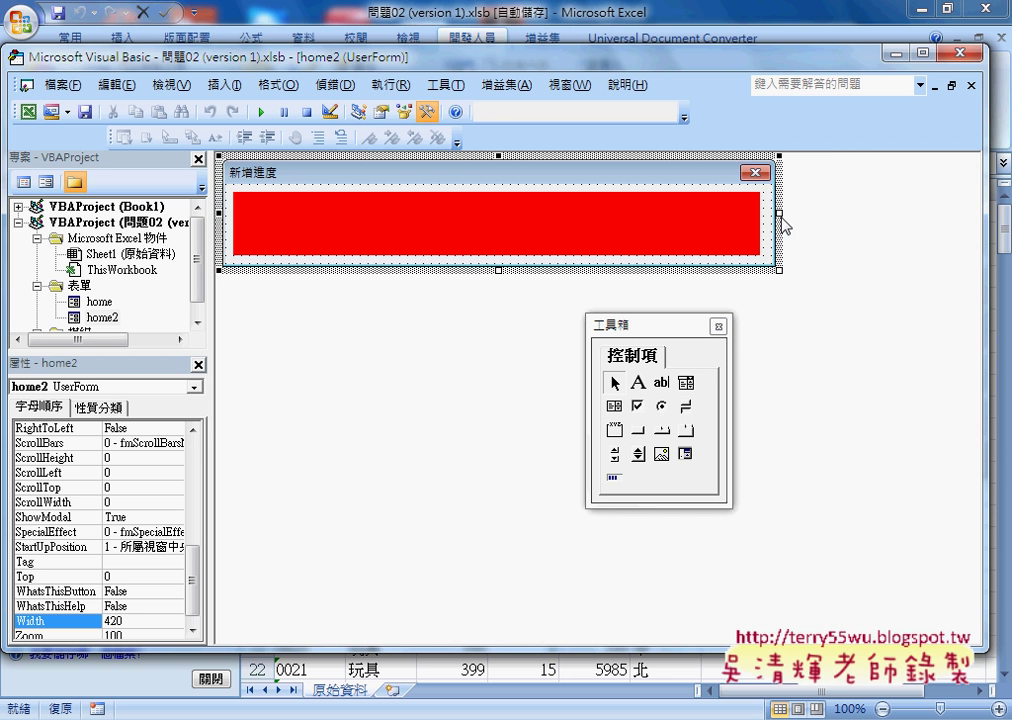
{"action": "mouse_move", "coordinate": [779, 213]}
{"action": "left_mouse_down"}
{"action": "mouse_move", "coordinate": [875, 212]}
{"action": "mouse_move", "coordinate": [771, 217]}
{"action": "left_mouse_up"}
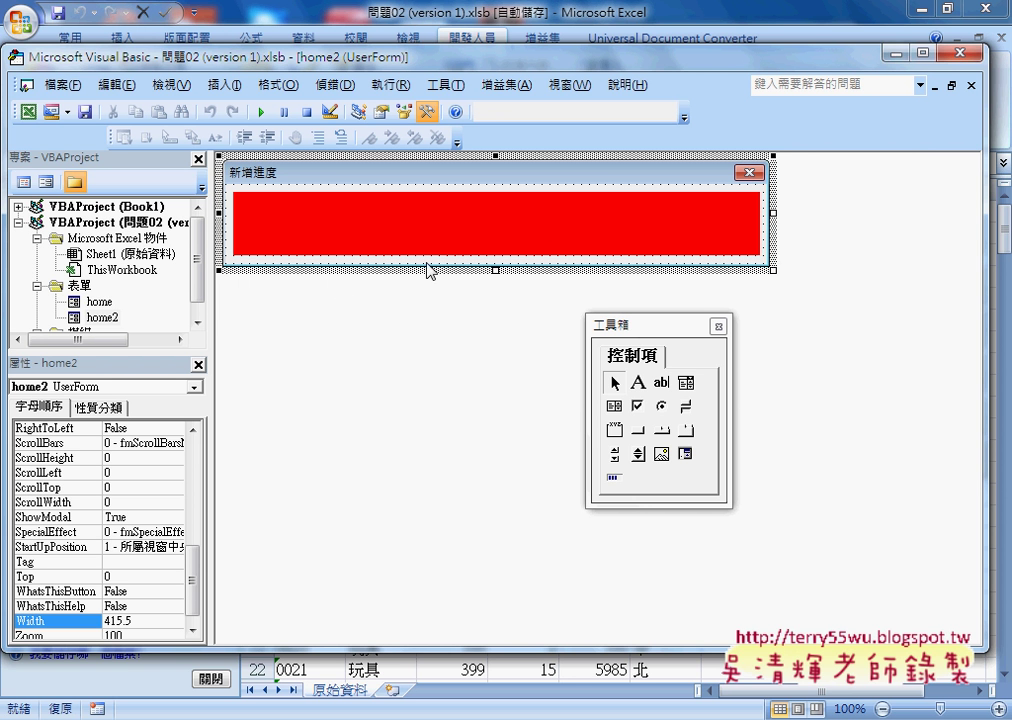
Step: Return to Excel, dismiss Document Recovery, and run 新增全部_進度狀態列 to test the progress bar
{"action": "left_click", "coordinate": [898, 54]}
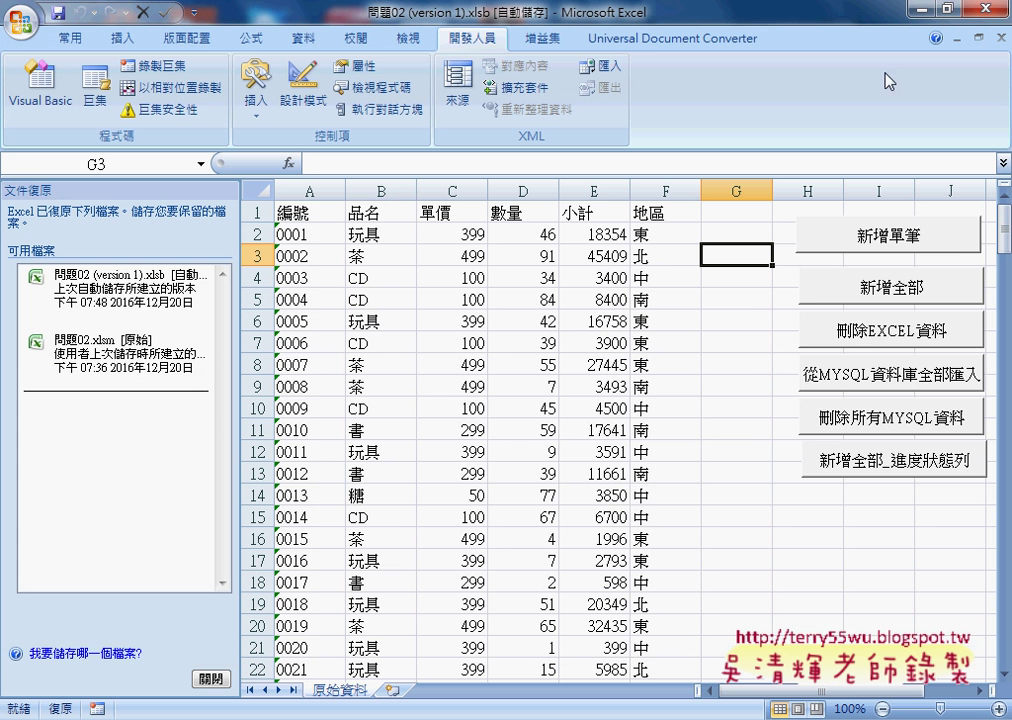
{"action": "left_click", "coordinate": [211, 679]}
{"action": "left_click", "coordinate": [652, 461]}
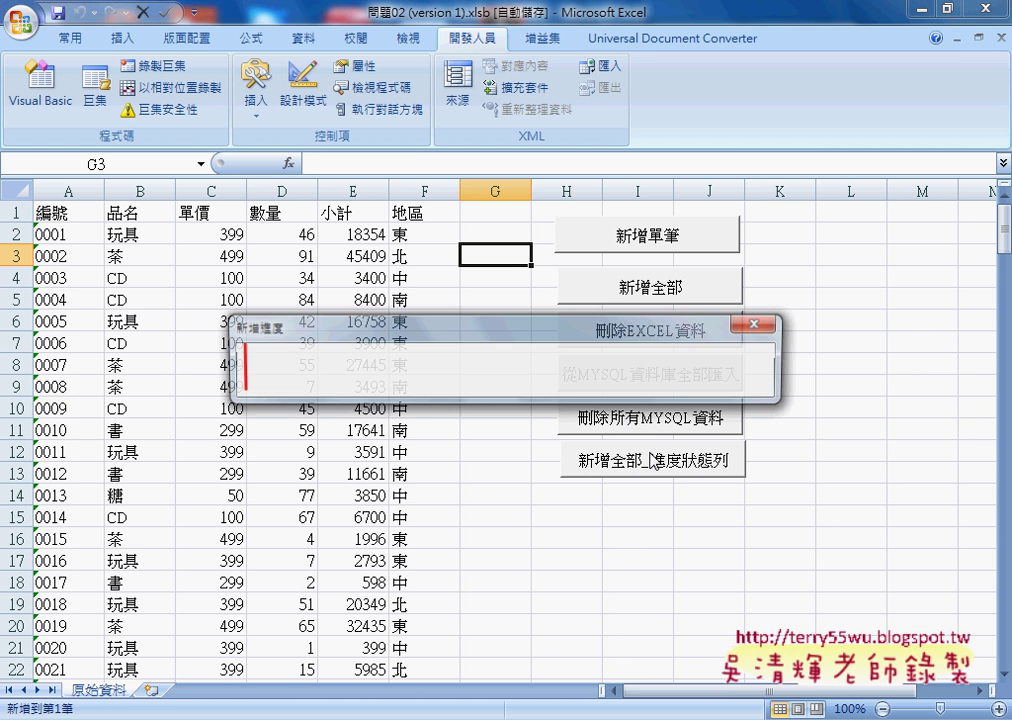